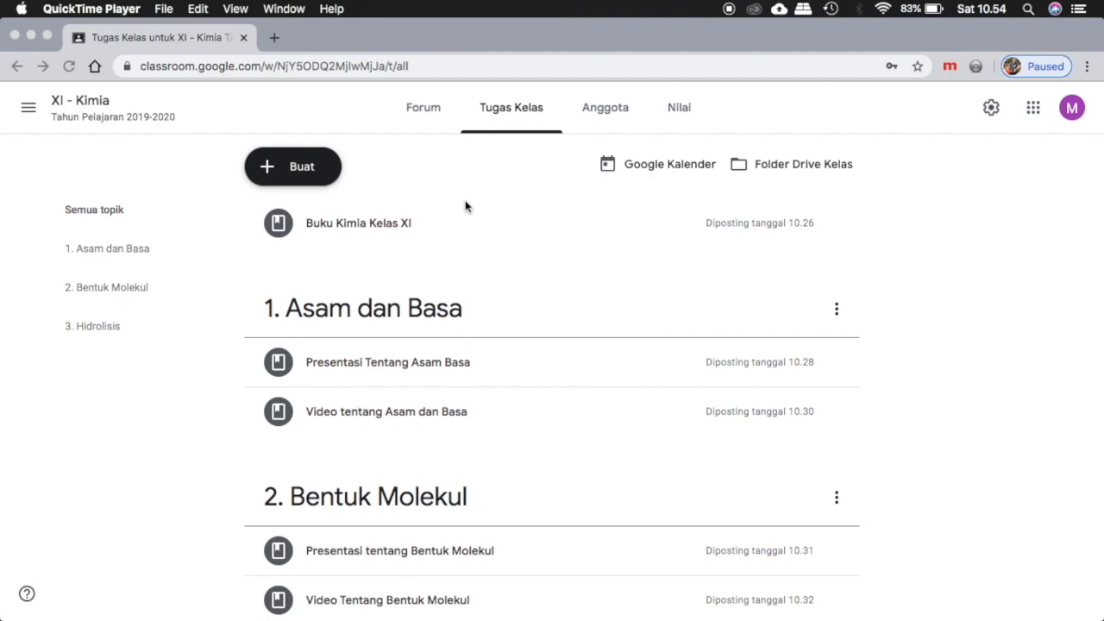
Create a new assignment in the XI - Kimia class titled "Tugas Kimia Kelas X".
{"action": "scroll", "coordinate": [404, 213], "scroll_direction": "down", "scroll_amount": 1}
{"action": "scroll", "coordinate": [403, 213], "scroll_direction": "up", "scroll_amount": 1}
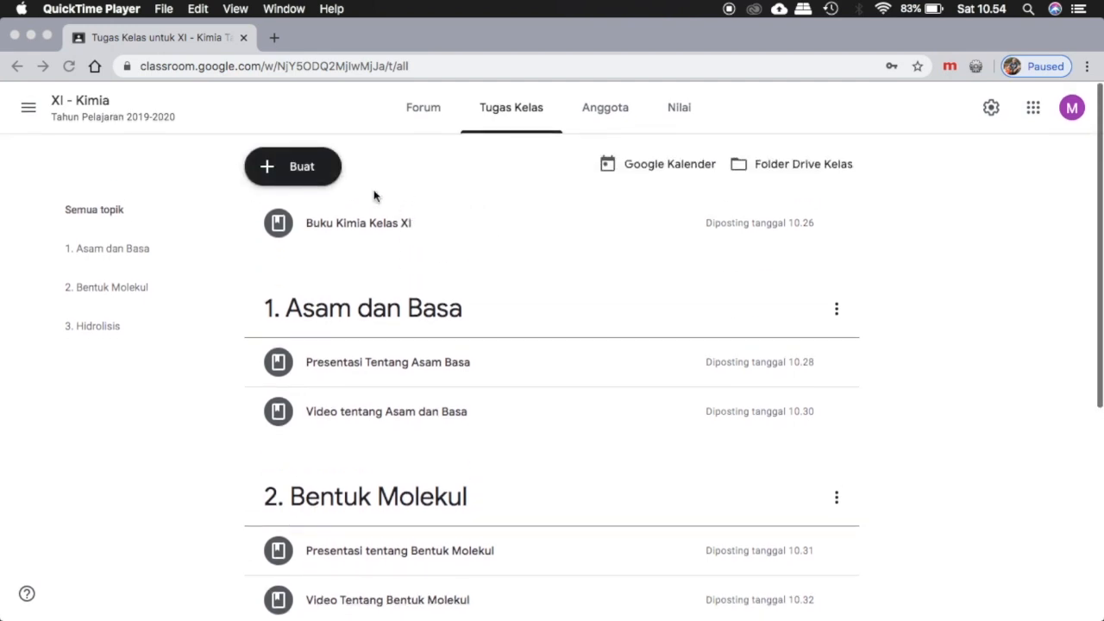
{"action": "left_click", "coordinate": [276, 170]}
{"action": "left_click", "coordinate": [276, 171]}
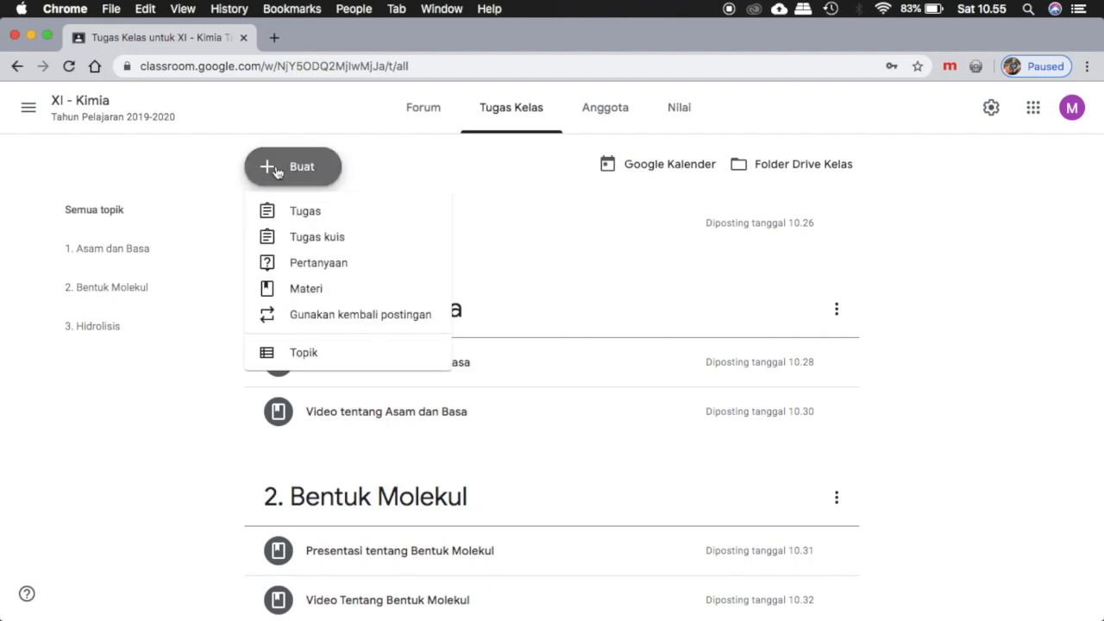
{"action": "left_click", "coordinate": [286, 220]}
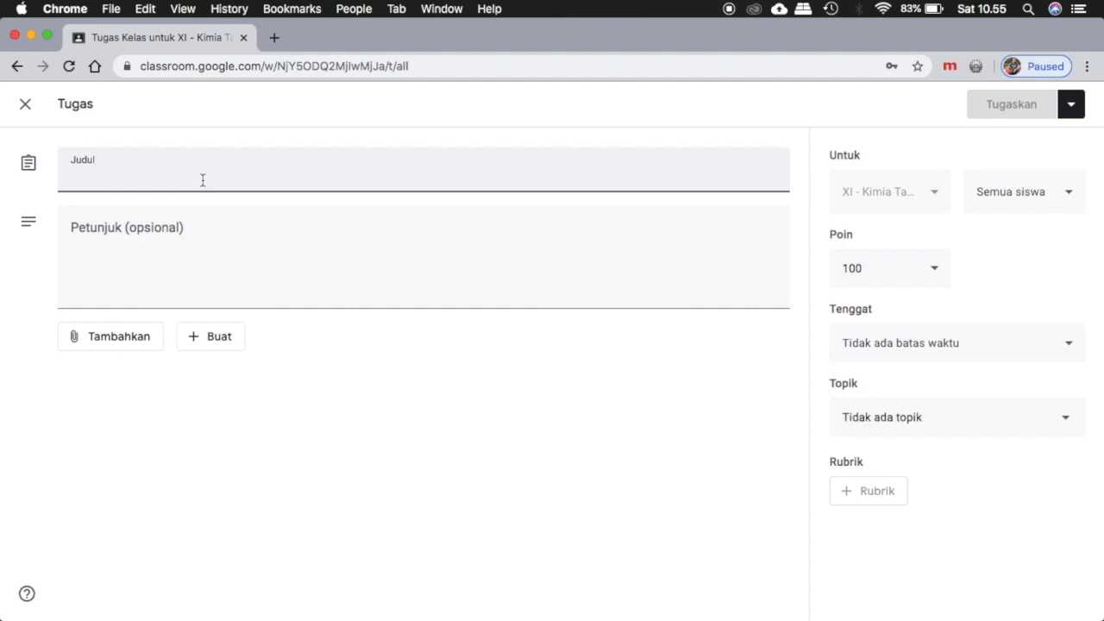
{"action": "type", "text": "Tugas Kim"}
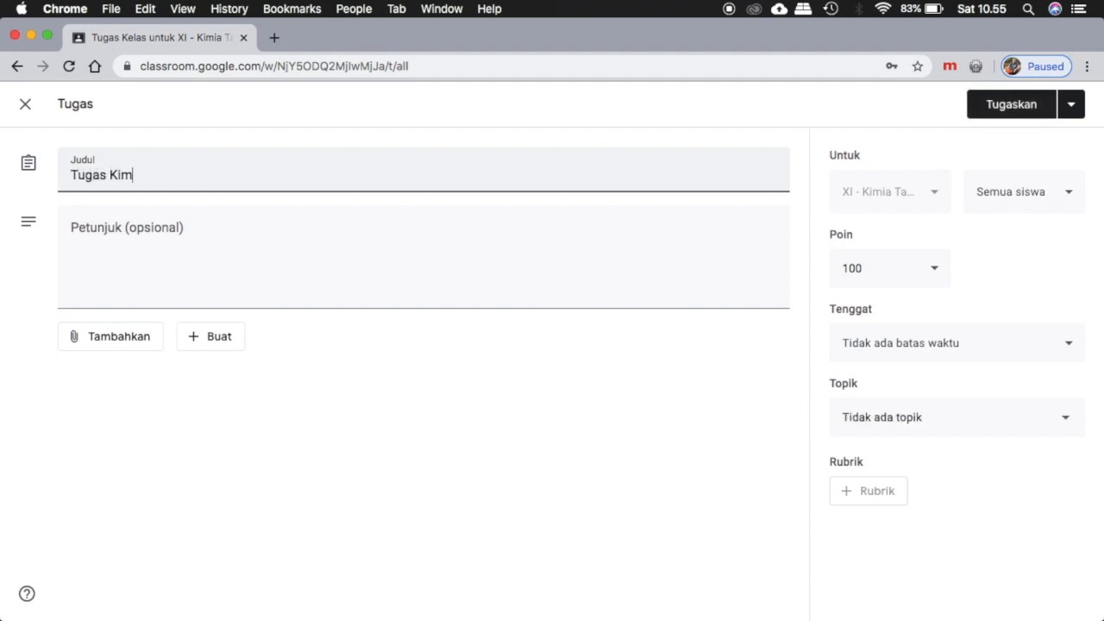
{"action": "type", "text": "ia Kelas X"}
Enter the assignment instructions "Kerjakan tugas ini dengan baik dan jujur".
{"action": "left_click", "coordinate": [216, 225]}
{"action": "type", "text": "Kerjak"}
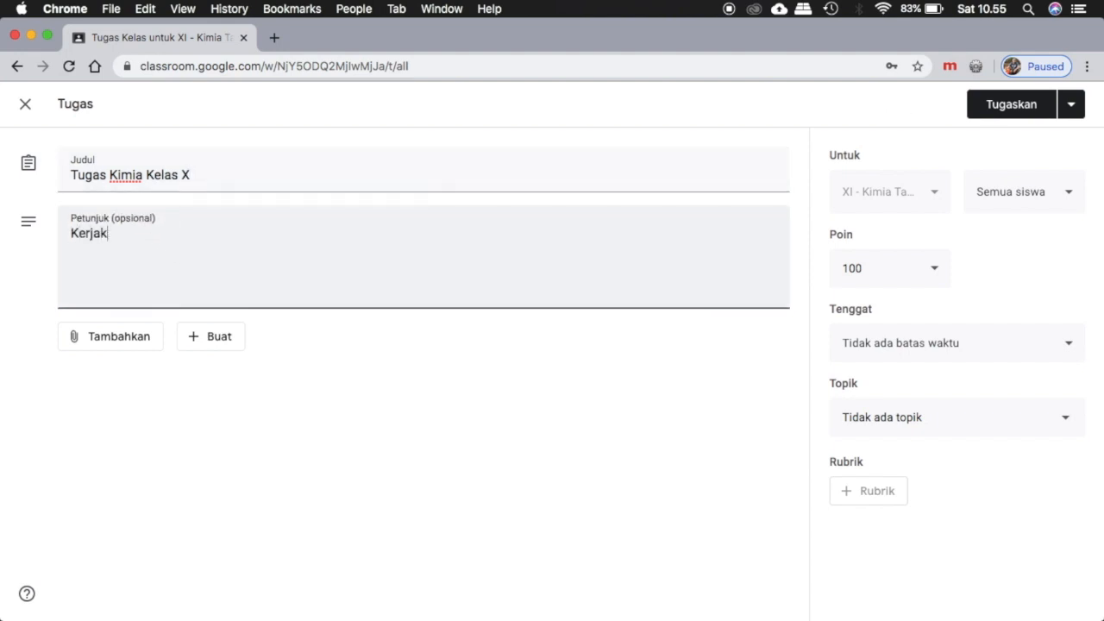
{"action": "type", "text": "an tugas ini de"}
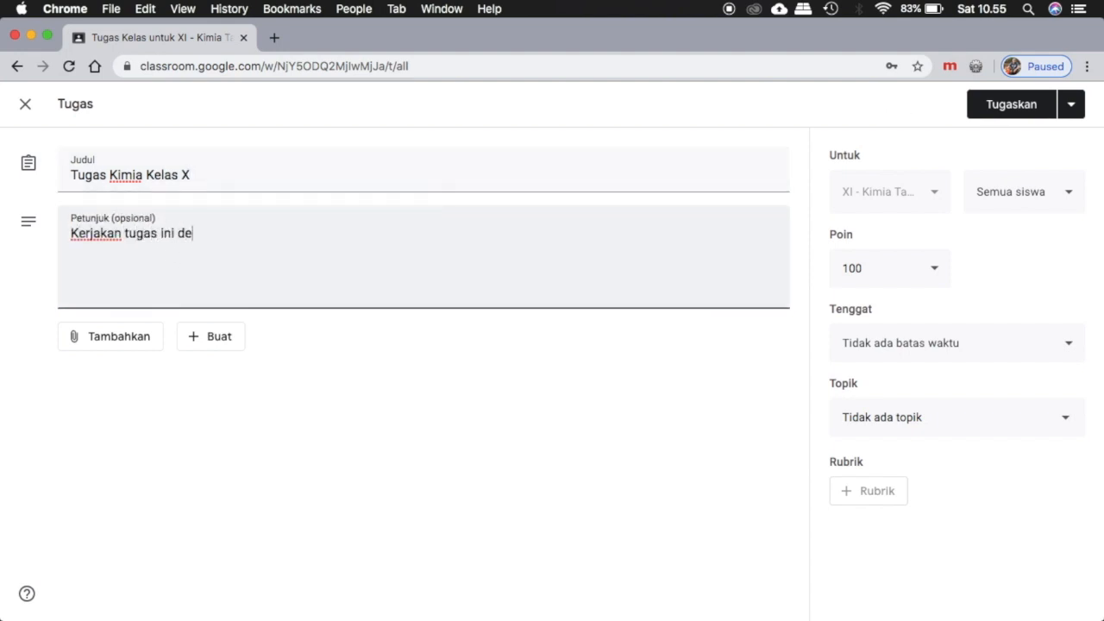
{"action": "type", "text": "ngan baik dan jujur"}
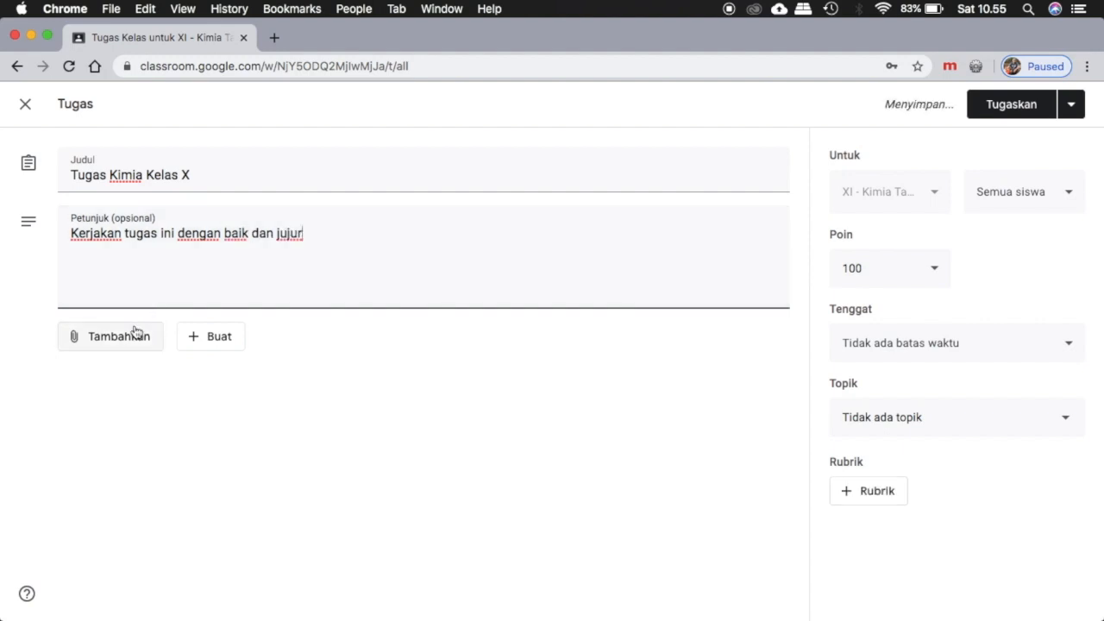
Create a new form as an attachment to the assignment and name the form file "Tugas".
{"action": "left_click", "coordinate": [217, 337]}
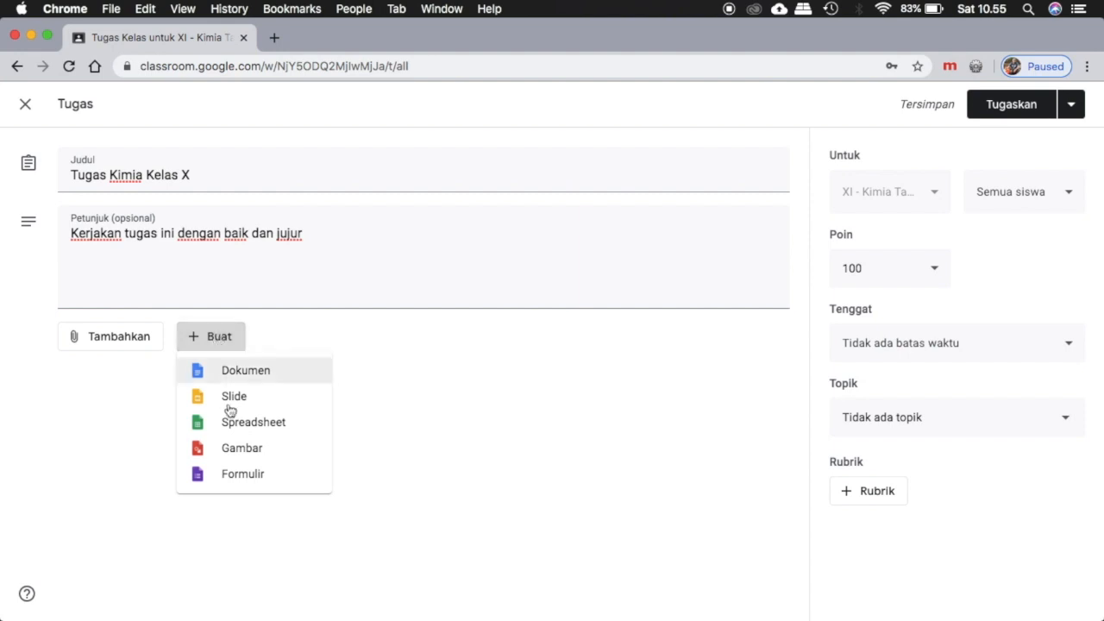
{"action": "left_click", "coordinate": [345, 312]}
{"action": "left_click", "coordinate": [220, 339]}
{"action": "left_click", "coordinate": [232, 478]}
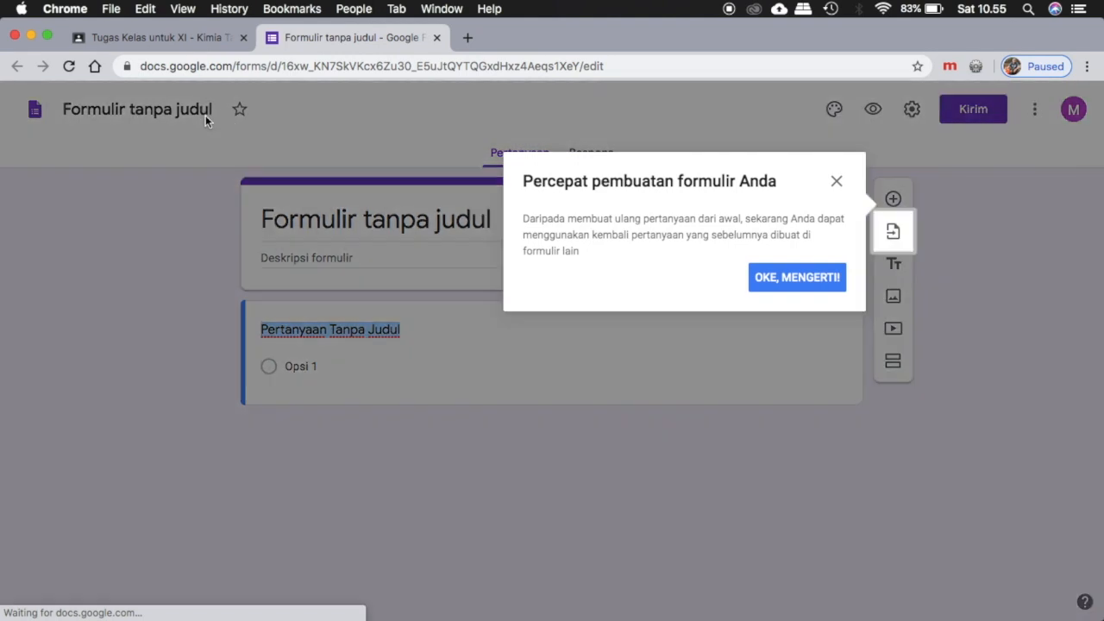
{"action": "left_click", "coordinate": [782, 400]}
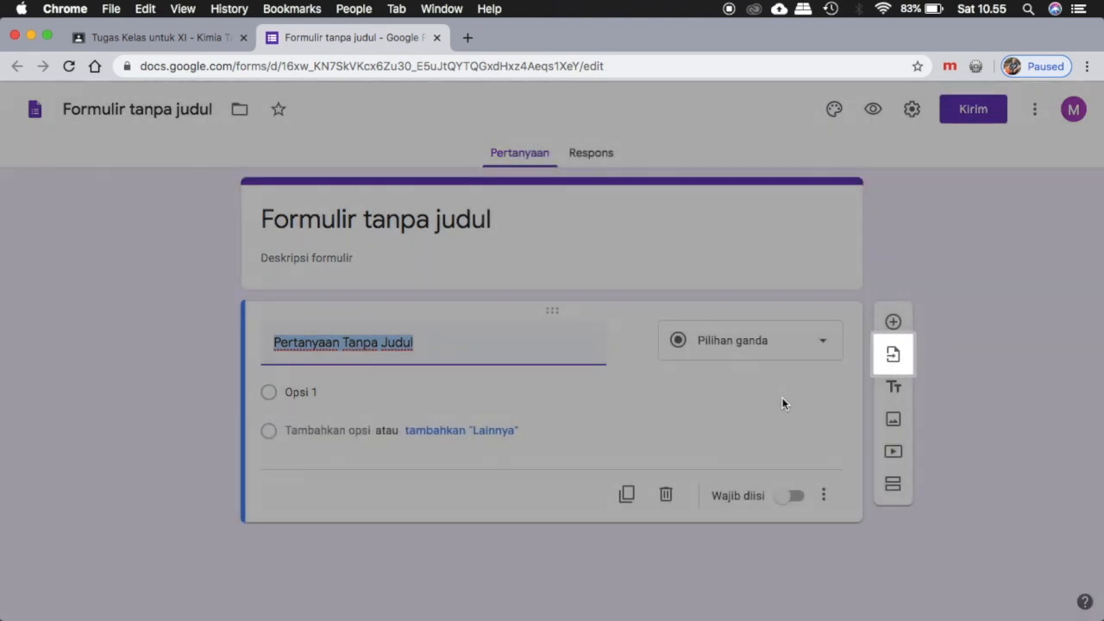
{"action": "left_click", "coordinate": [205, 117]}
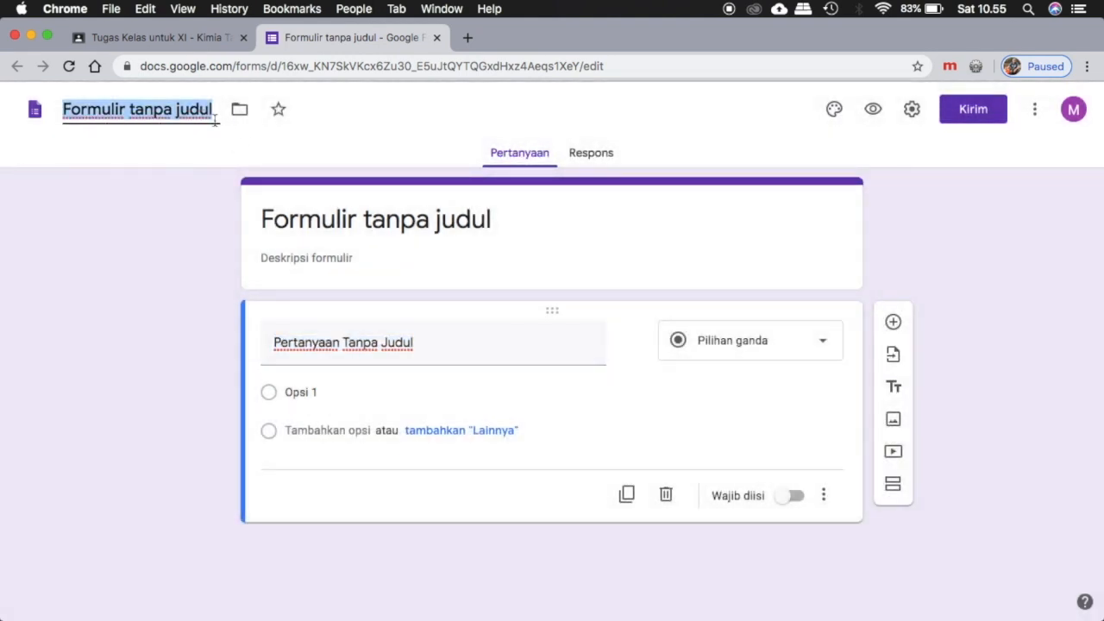
{"action": "type", "text": "Tugas"}
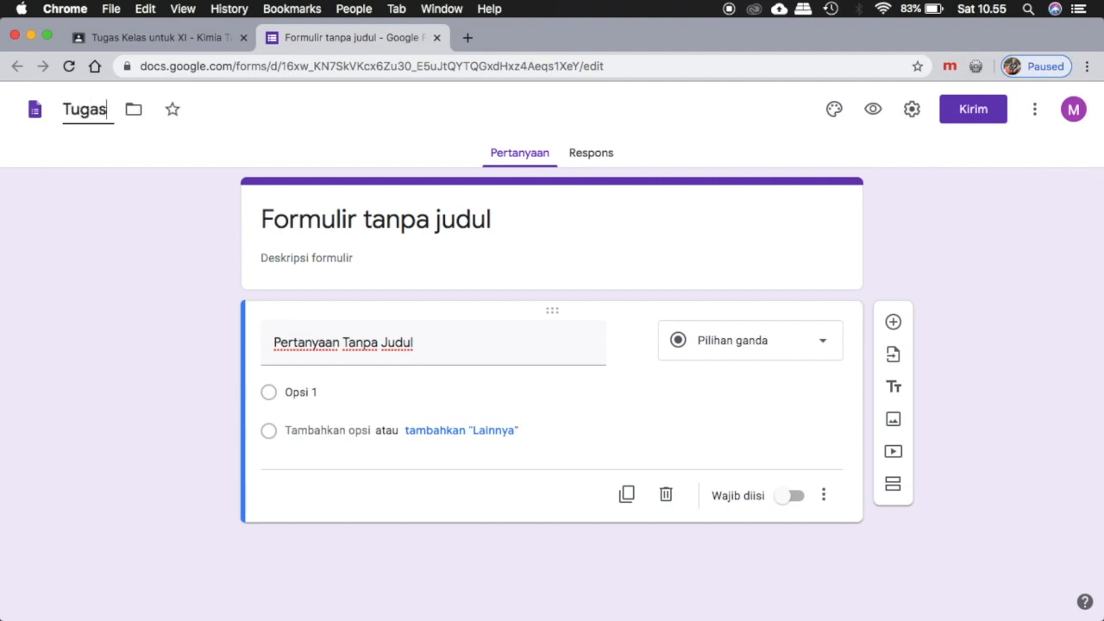
Set the title in the form's header to "Tugas Pengumpulan Artikel Kimia Kelas XI".
{"action": "left_click", "coordinate": [505, 217]}
{"action": "type", "text": "Pengum"}
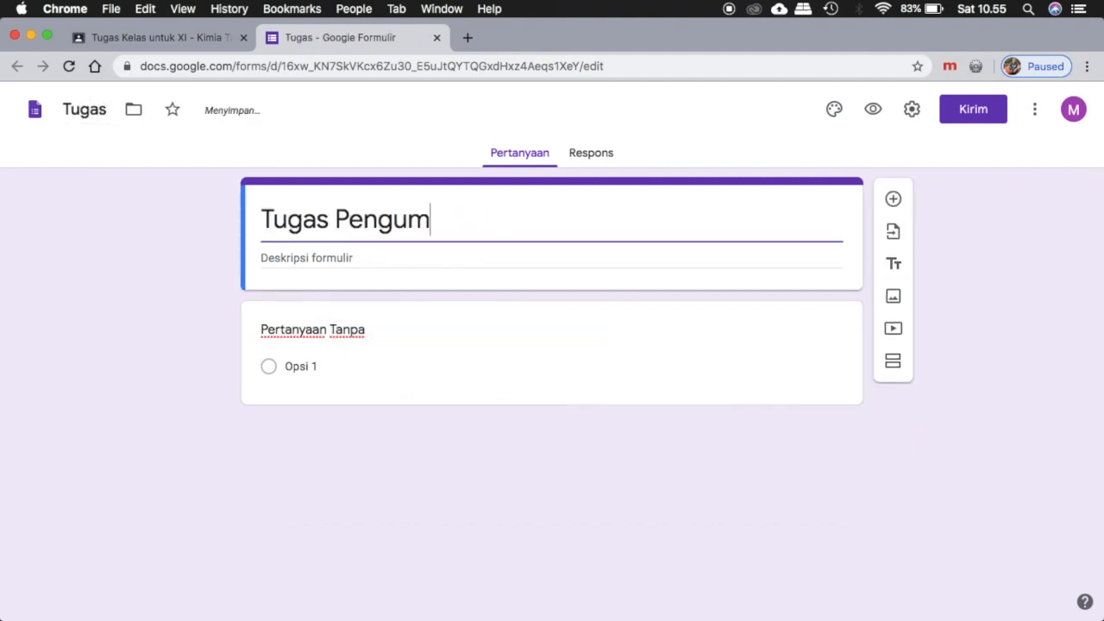
{"action": "type", "text": "pumpulan "}
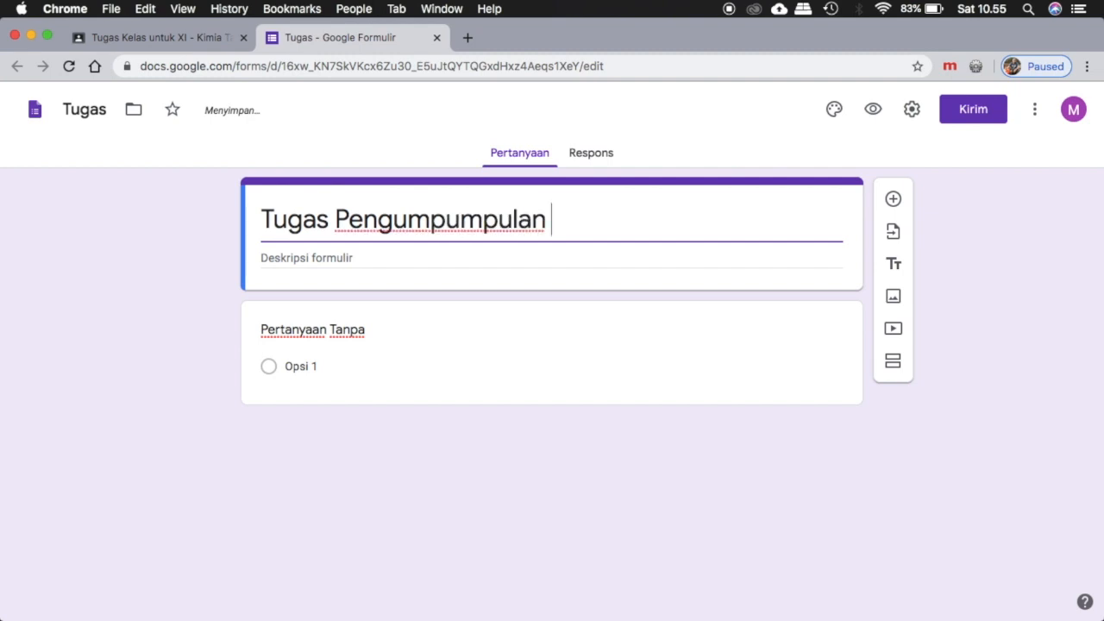
{"action": "type", "text": "Artikel"}
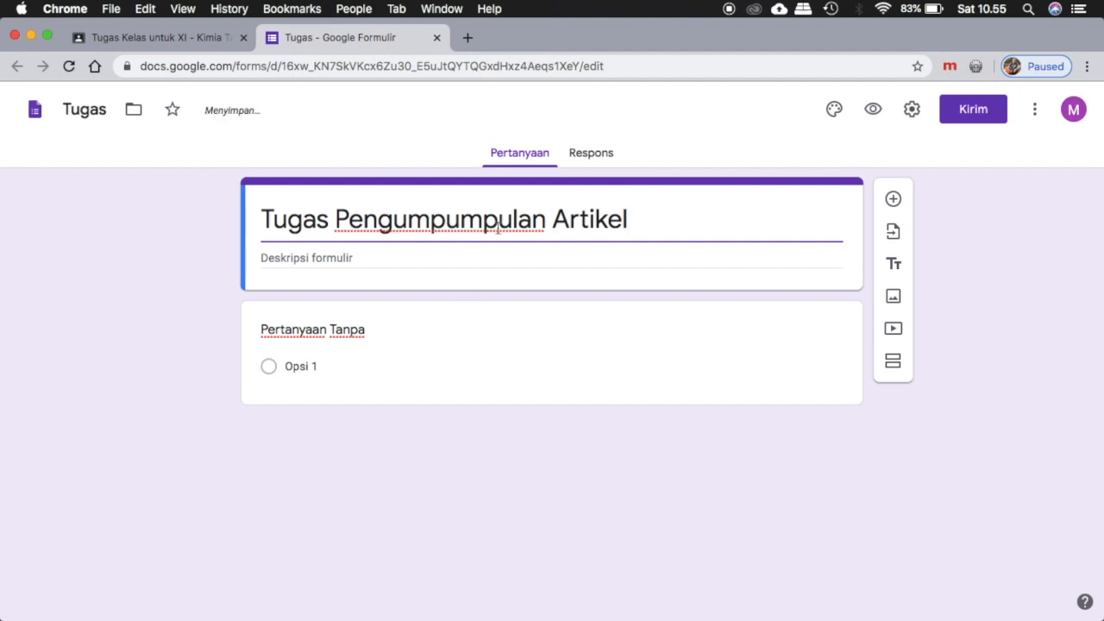
{"action": "key", "text": "BackSpace"}
{"action": "key", "text": "BackSpace"}
{"action": "key", "text": "BackSpace"}
{"action": "key", "text": "BackSpace"}
{"action": "key", "text": "BackSpace"}
{"action": "key", "text": "BackSpace"}
{"action": "key", "text": "BackSpace"}
{"action": "key", "text": "BackSpace"}
{"action": "key", "text": "BackSpace"}
{"action": "key", "text": "BackSpace"}
{"action": "key", "text": "BackSpace"}
{"action": "key", "text": "BackSpace"}
{"action": "key", "text": "BackSpace"}
{"action": "key", "text": "BackSpace"}
{"action": "key", "text": "BackSpace"}
{"action": "key", "text": "BackSpace"}
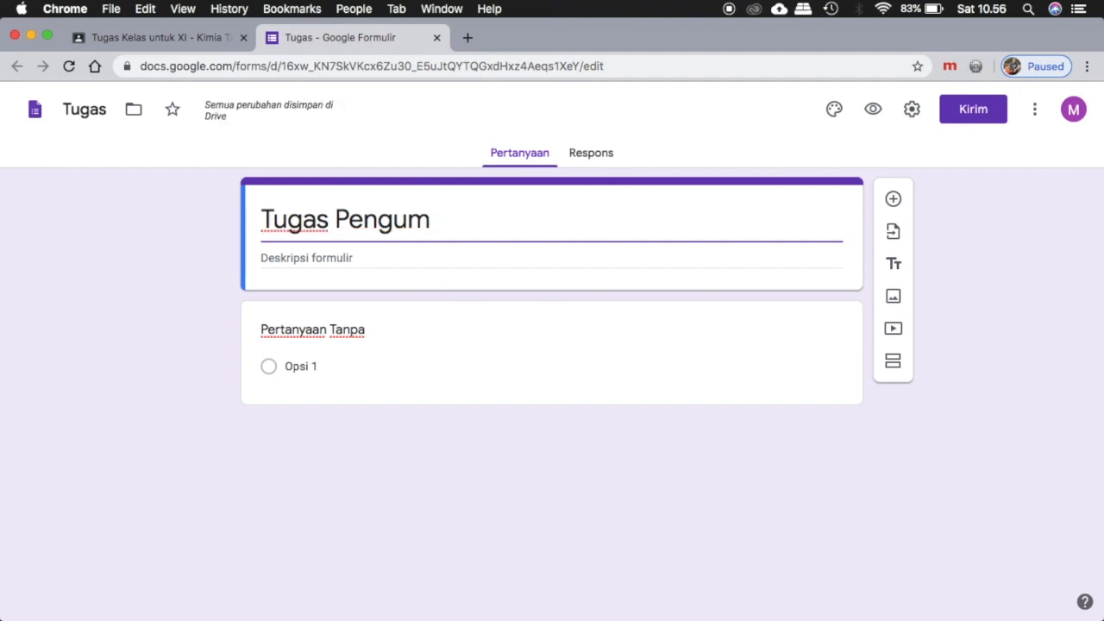
{"action": "type", "text": "pulan "}
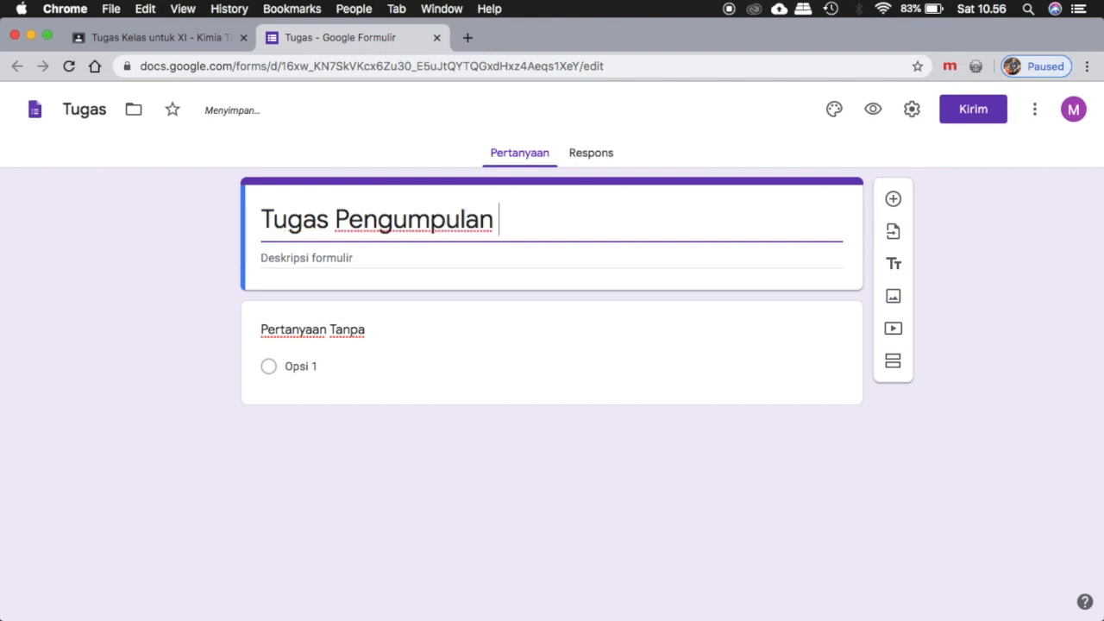
{"action": "type", "text": "Artikel K"}
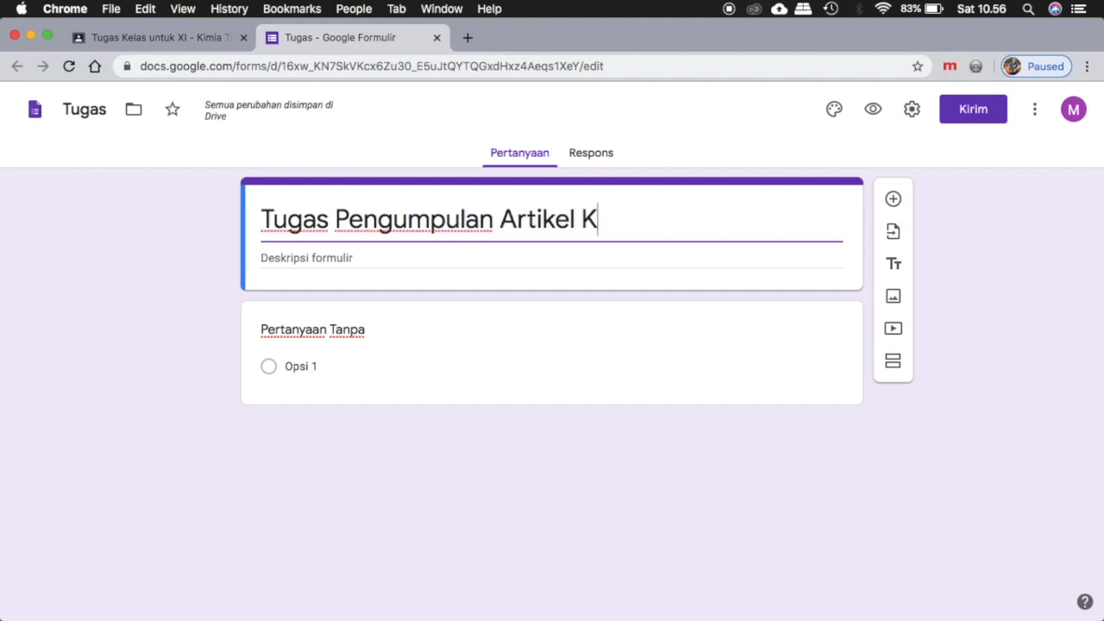
{"action": "type", "text": "imia Kelas XI"}
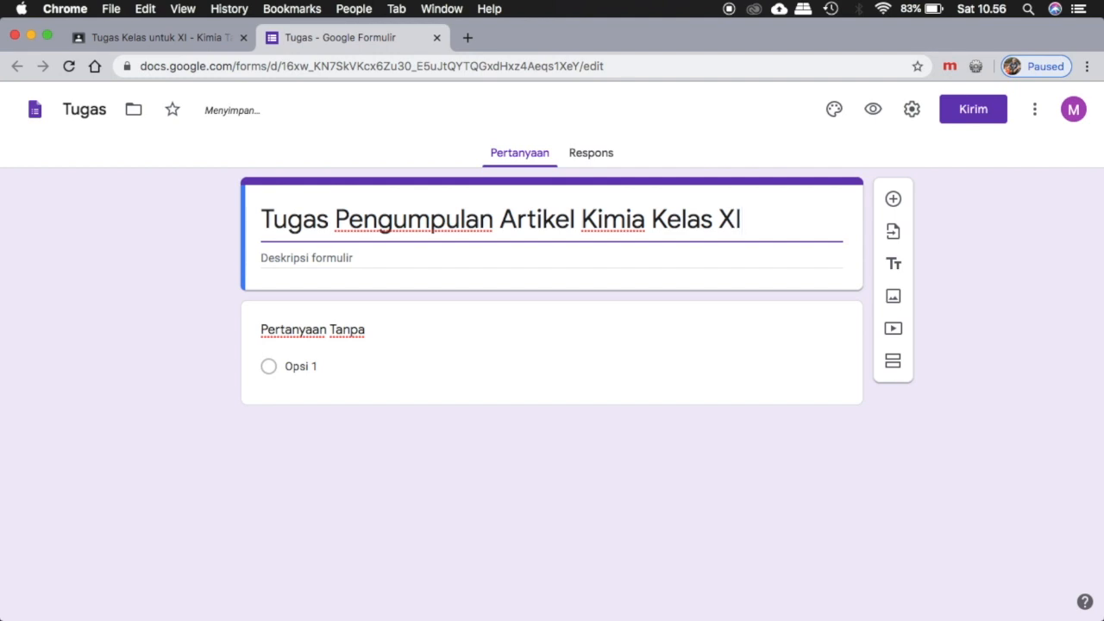
Set the form description to "Buat Artikel tentang Asam dan Basa pada kertas ukuran A4 minimal 2 halaman.".
{"action": "left_click", "coordinate": [448, 259]}
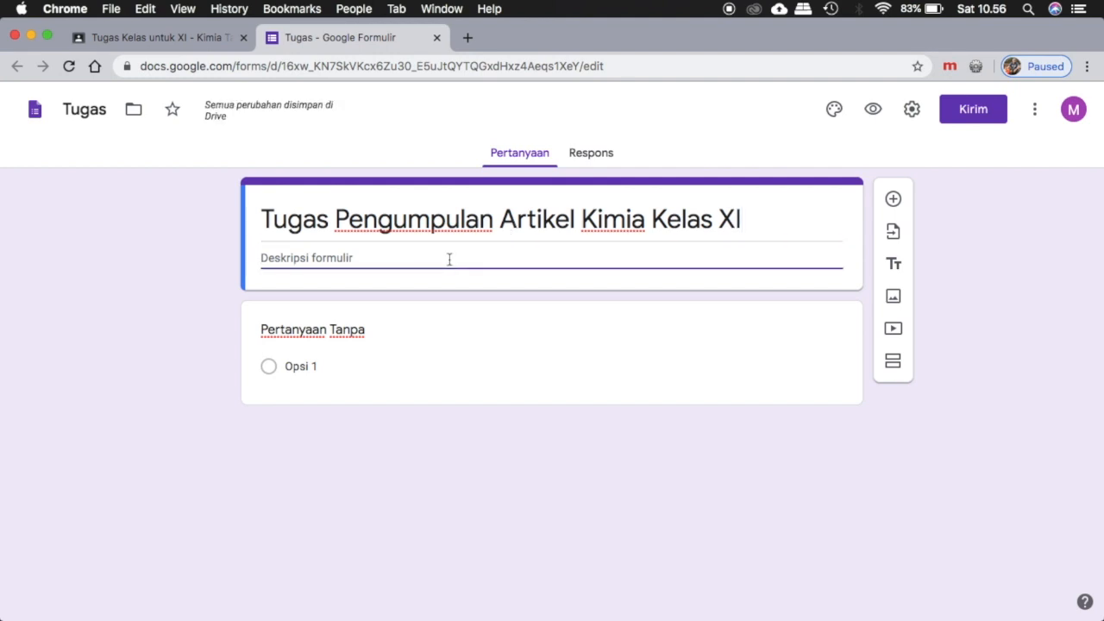
{"action": "type", "text": "Buat Artik"}
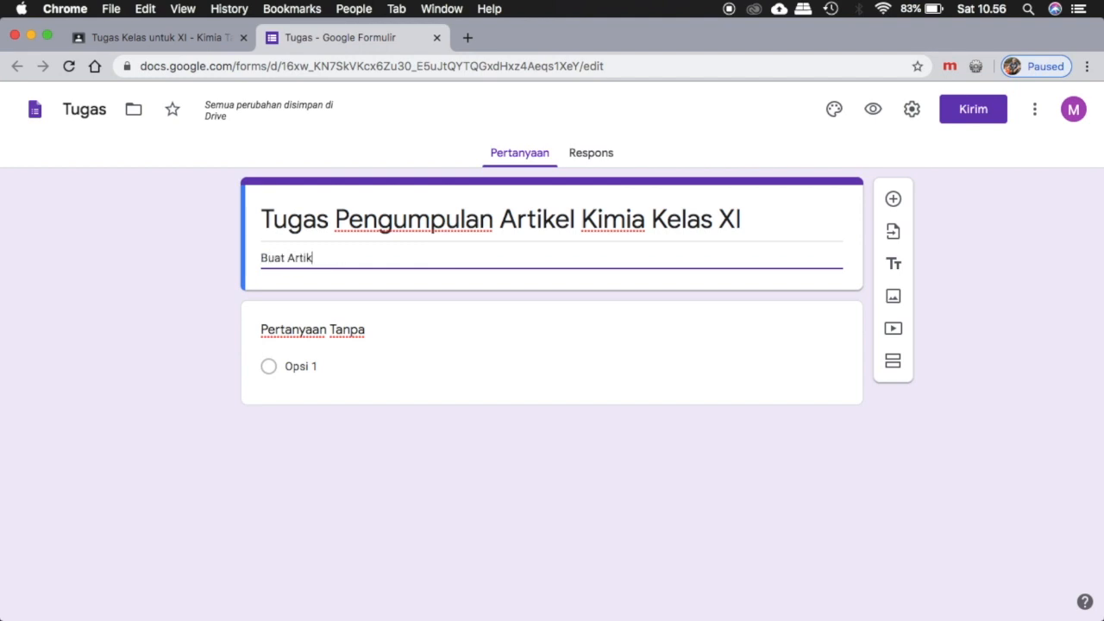
{"action": "type", "text": "el tentang "}
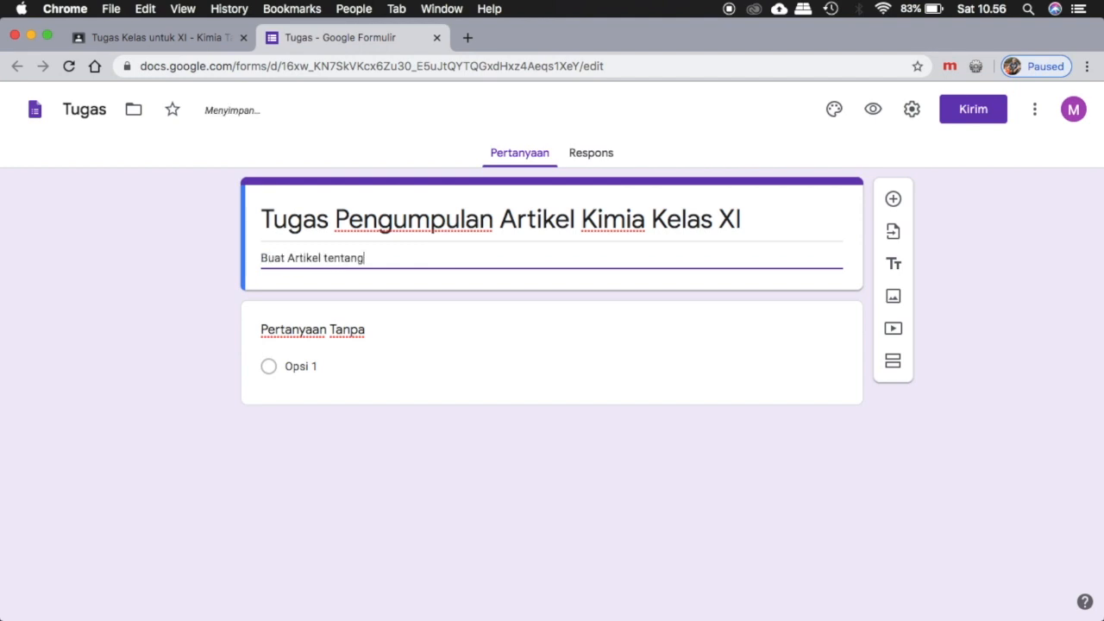
{"action": "type", "text": "Asam dan Basa pa"}
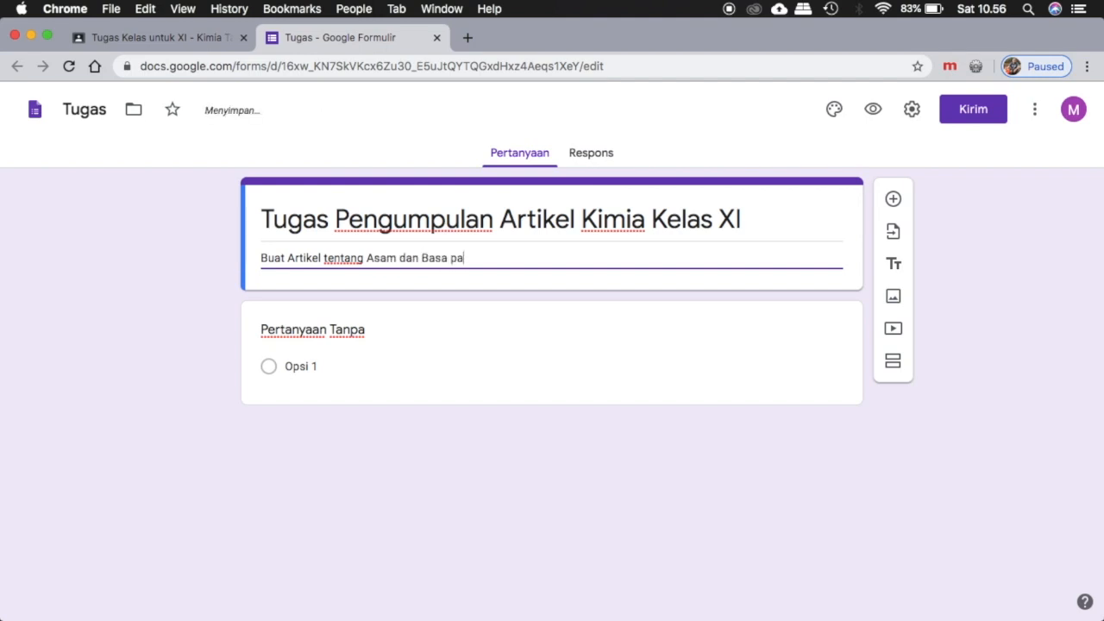
{"action": "type", "text": "da kertas uku"}
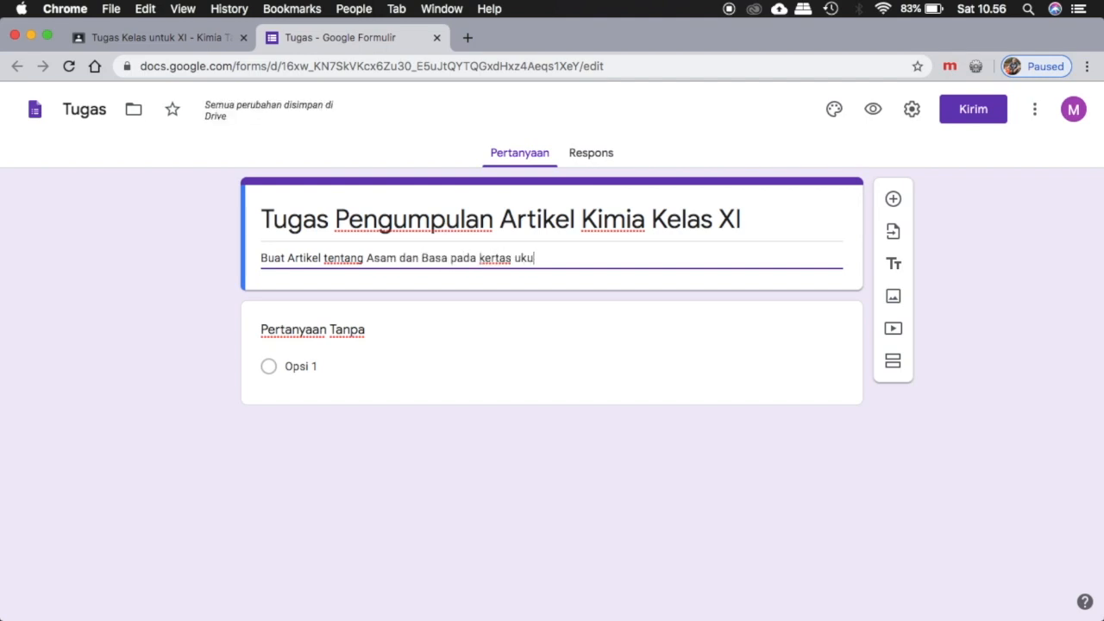
{"action": "type", "text": "ran A4"}
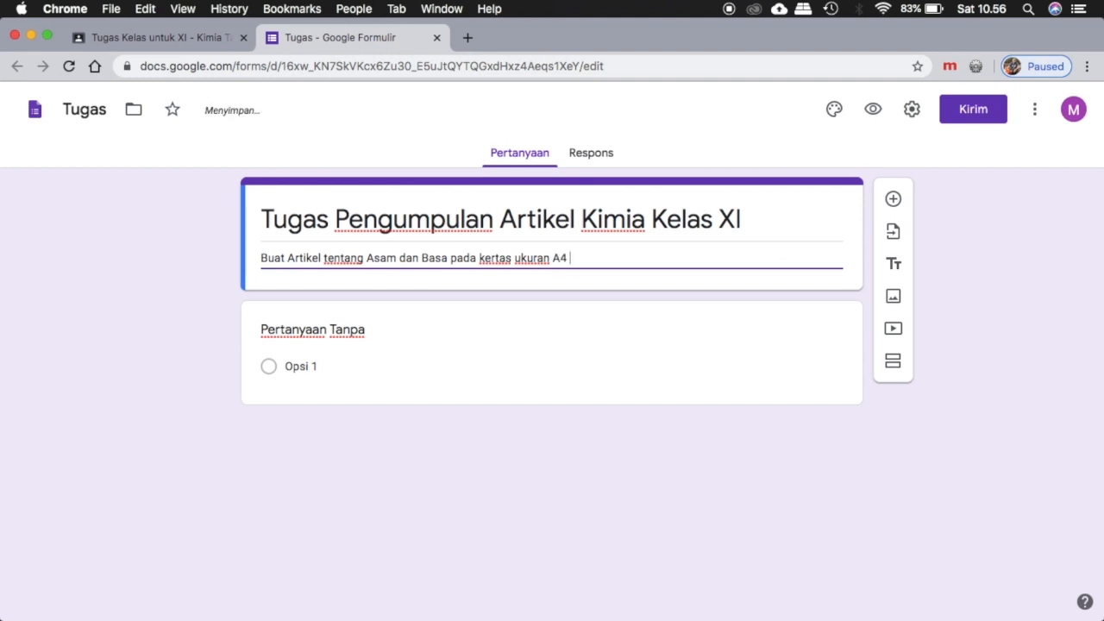
{"action": "type", "text": " minimal 2 halaman."}
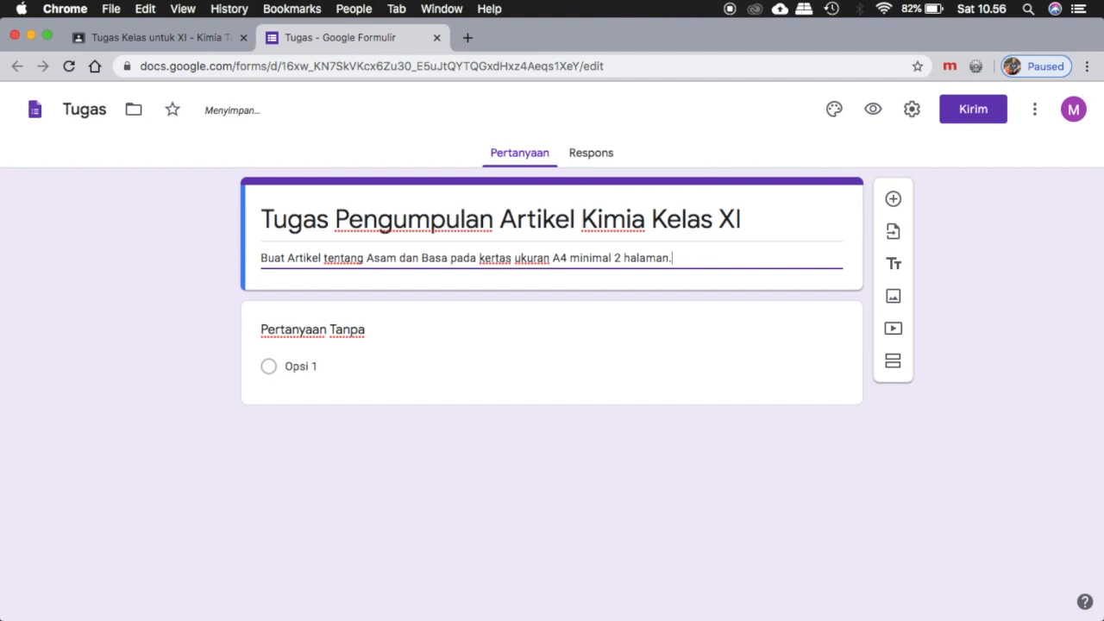
Replace the untitled first question's text with "Nama Siswa" and make the question required.
{"action": "left_click", "coordinate": [330, 329]}
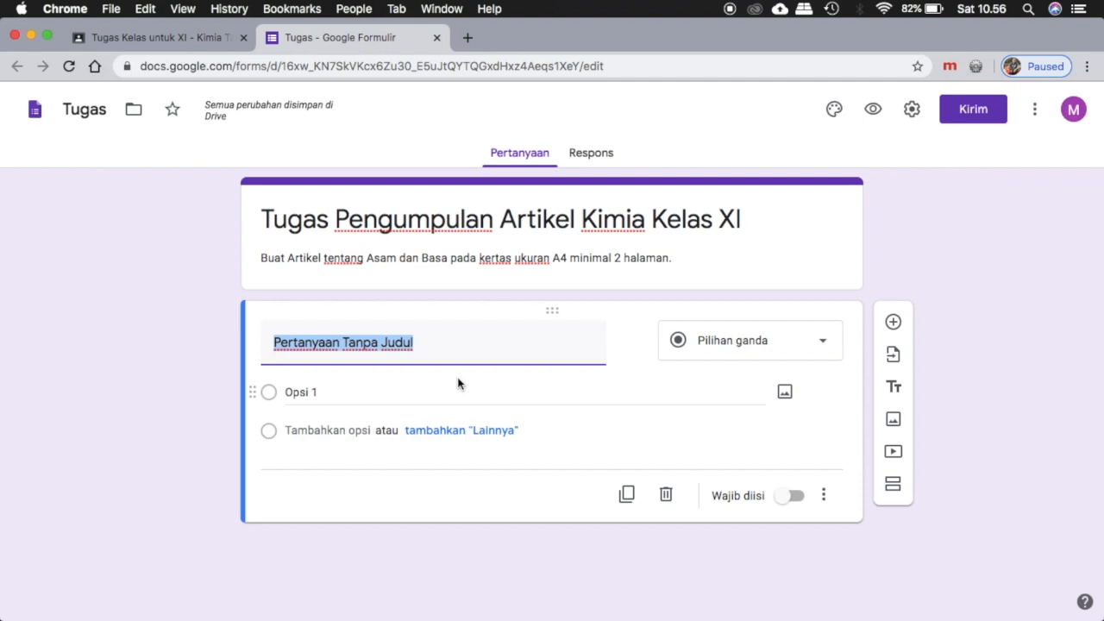
{"action": "type", "text": "Nama SIswa"}
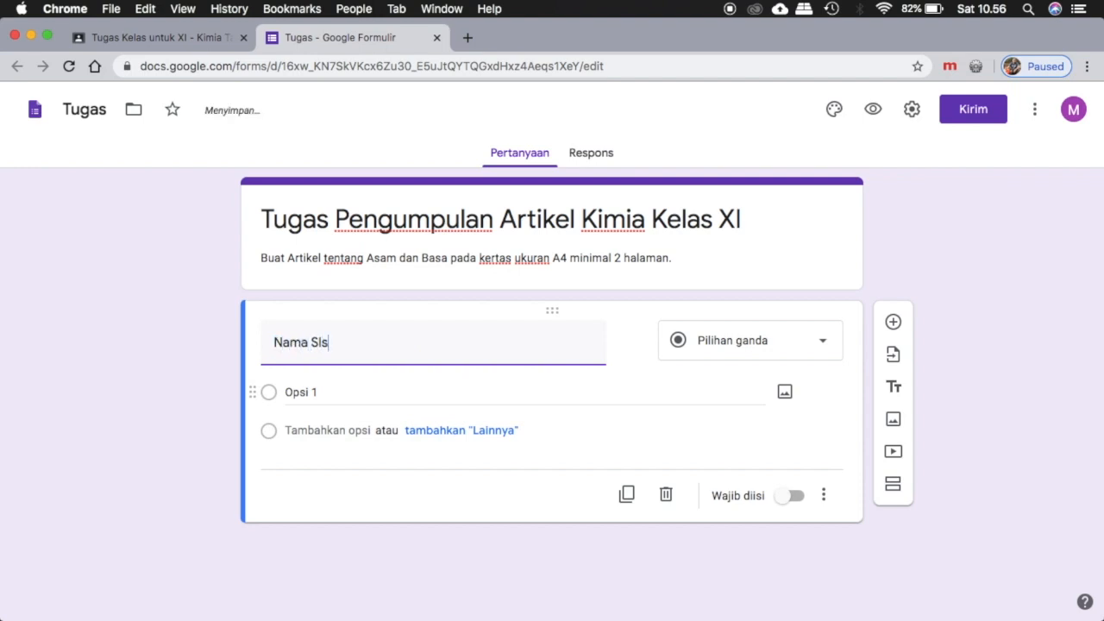
{"action": "key", "text": "BackSpace"}
{"action": "key", "text": "BackSpace"}
{"action": "type", "text": "iswa"}
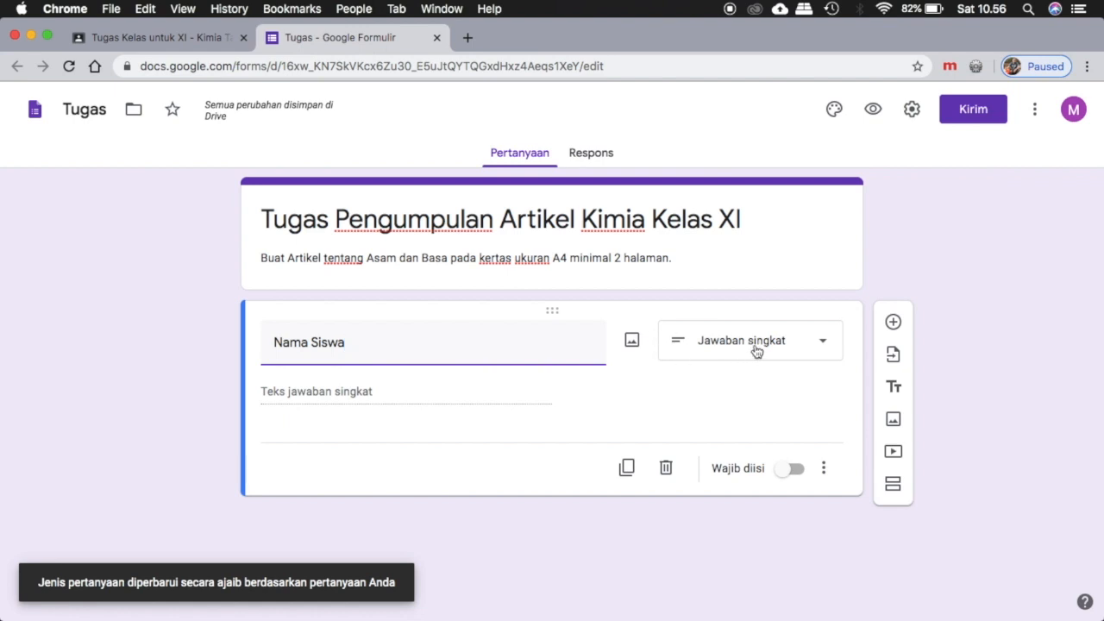
{"action": "left_click", "coordinate": [787, 470]}
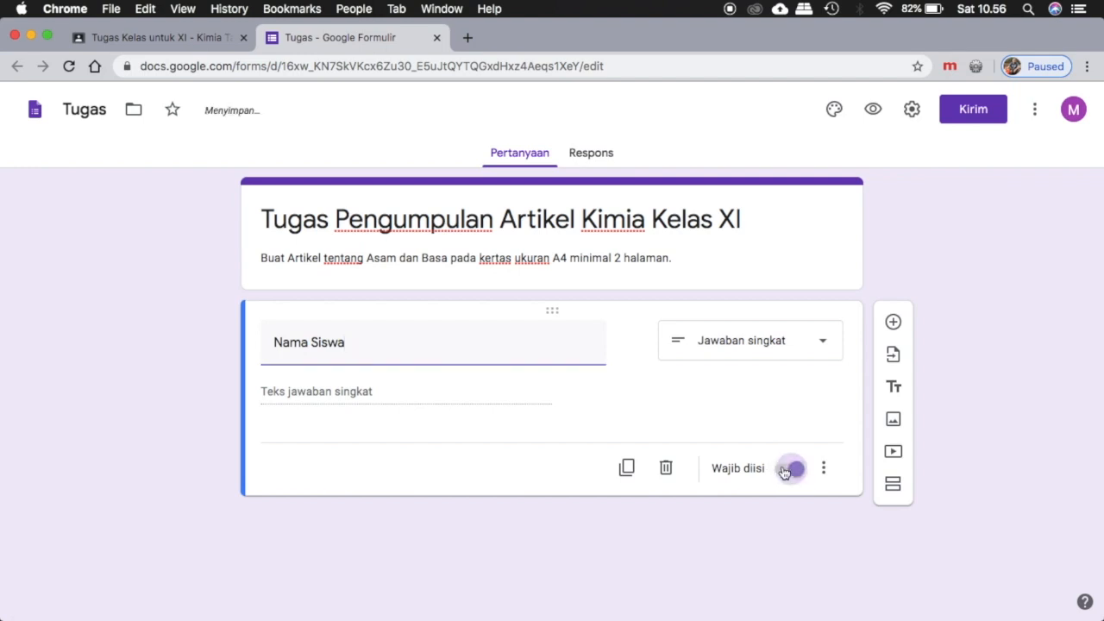
Add a second question titled "Kelas" below the student name question and make it required.
{"action": "left_click", "coordinate": [894, 323]}
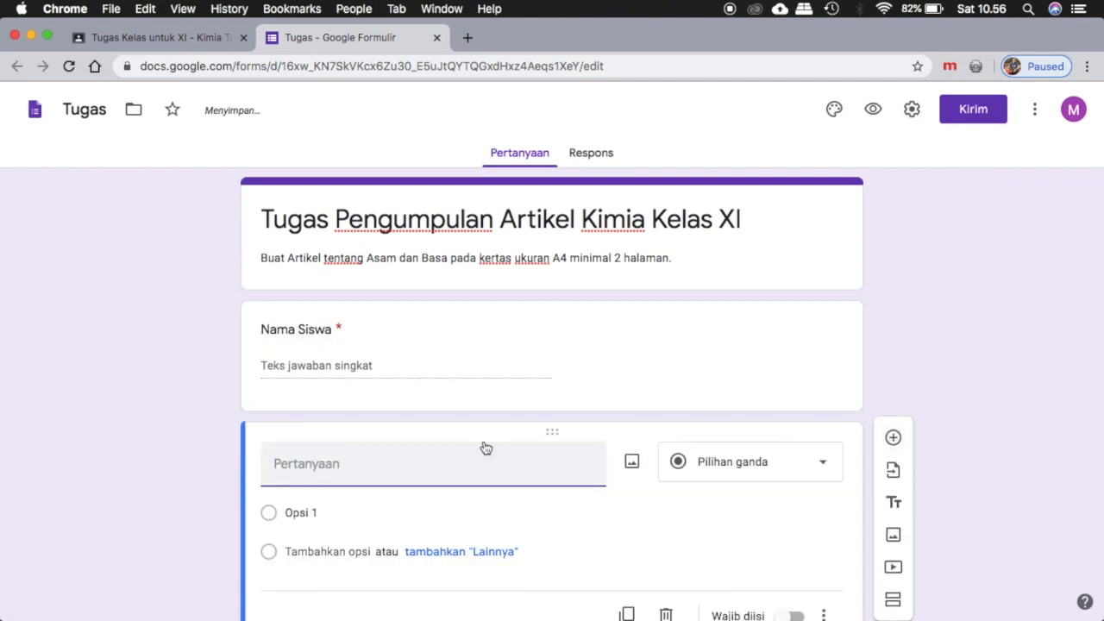
{"action": "type", "text": "Kelas"}
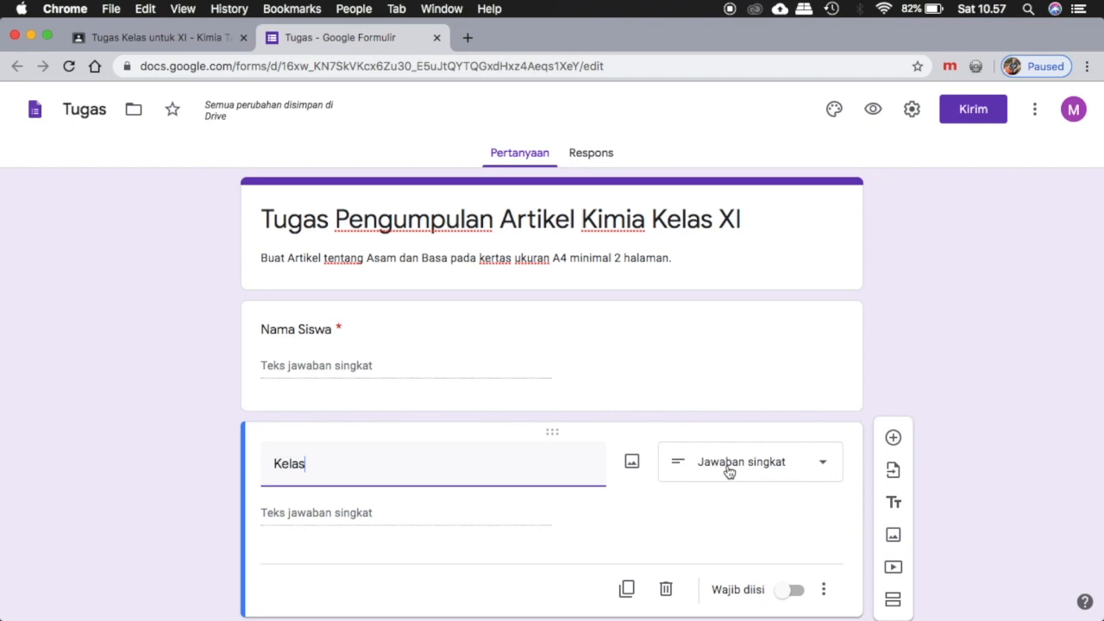
{"action": "scroll", "coordinate": [747, 466], "scroll_direction": "down", "scroll_amount": 2}
{"action": "left_click", "coordinate": [786, 542]}
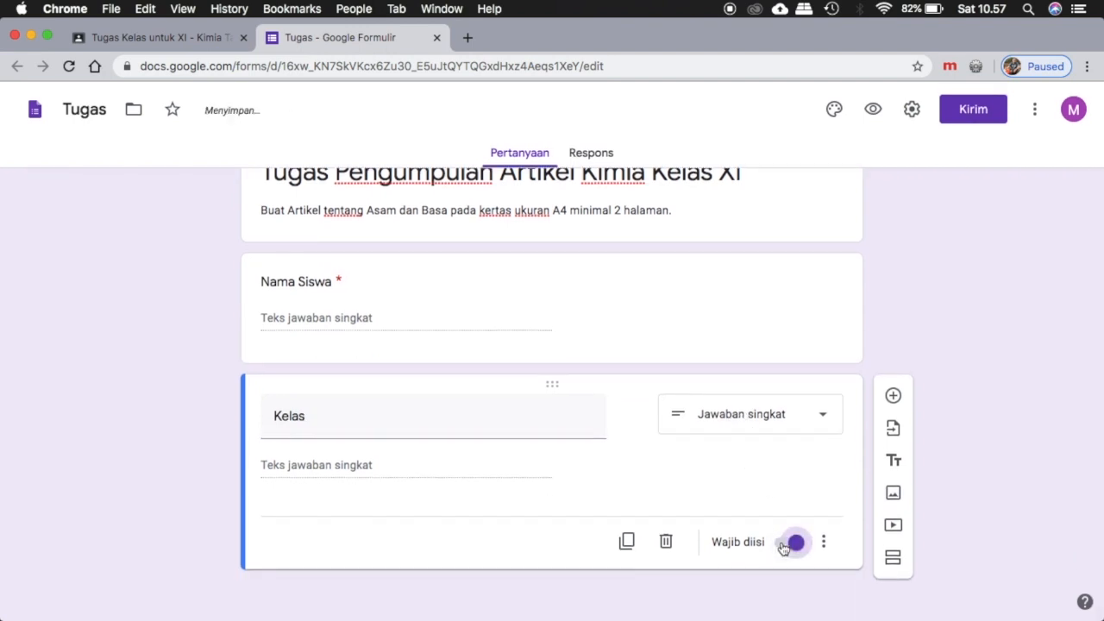
Add a third question titled "NIS (Nomor Induk Siswa)" below the class question and make it required.
{"action": "left_click", "coordinate": [893, 396]}
{"action": "type", "text": "Nis"}
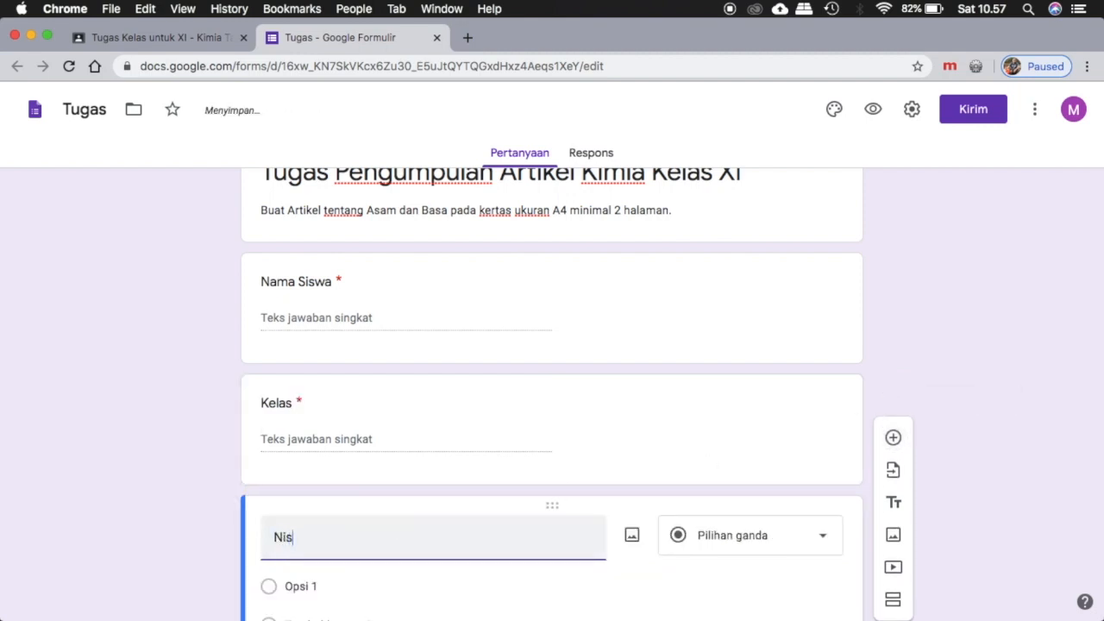
{"action": "type", "text": "IS ()"}
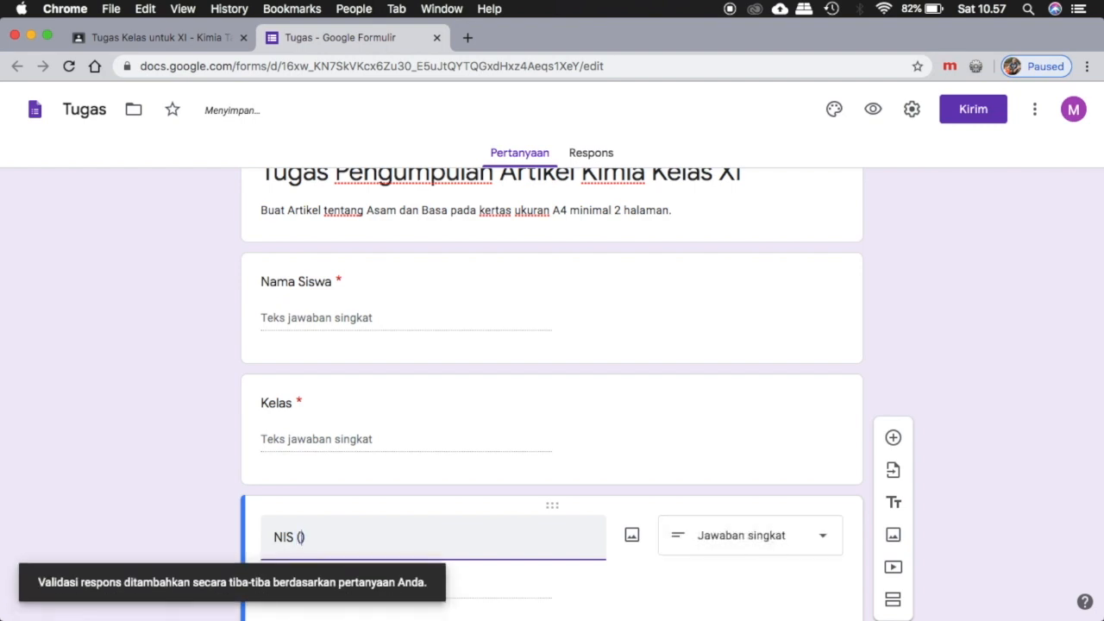
{"action": "type", "text": "Nomor Induk Siswa"}
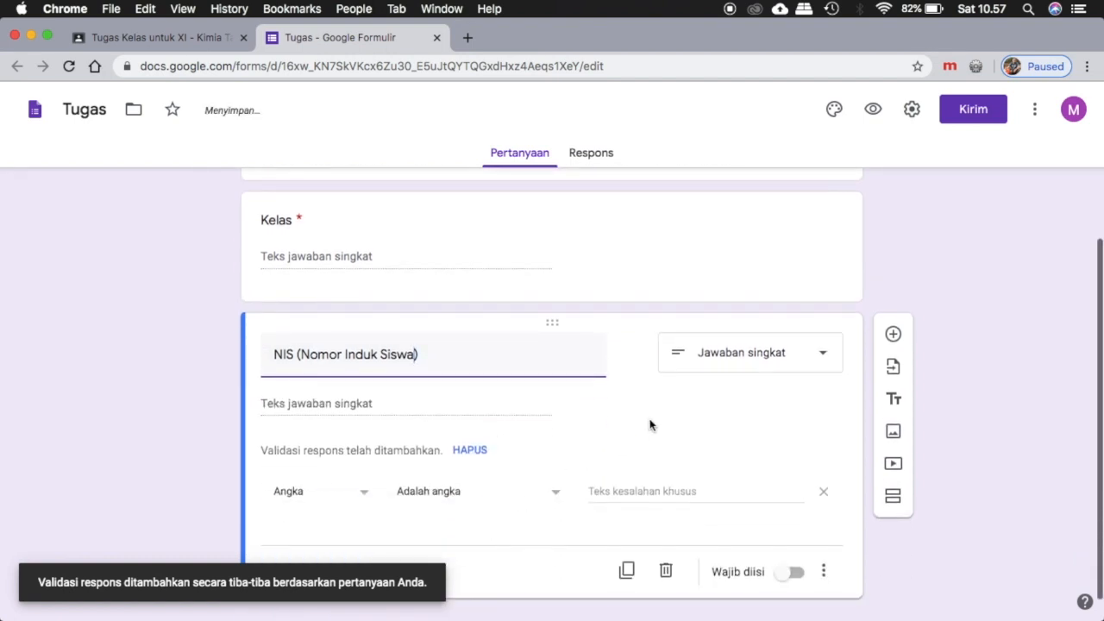
{"action": "left_click", "coordinate": [795, 574]}
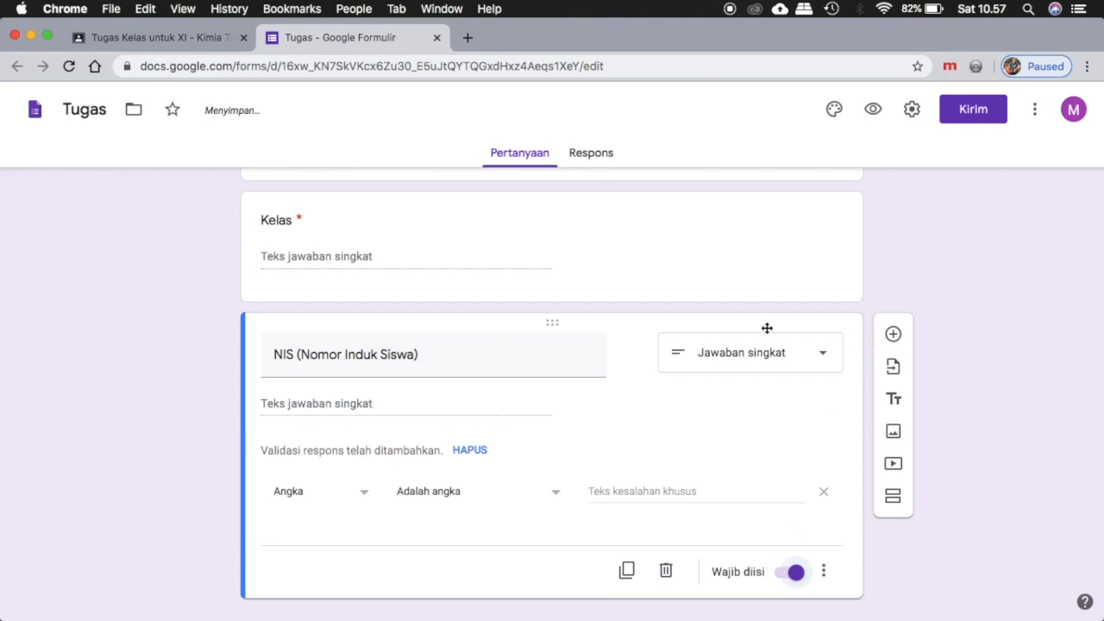
Add a fourth question titled "Kumpulkan artikel / tugas di formulir ini." below the NIS question.
{"action": "scroll", "coordinate": [586, 368], "scroll_direction": "up", "scroll_amount": 4}
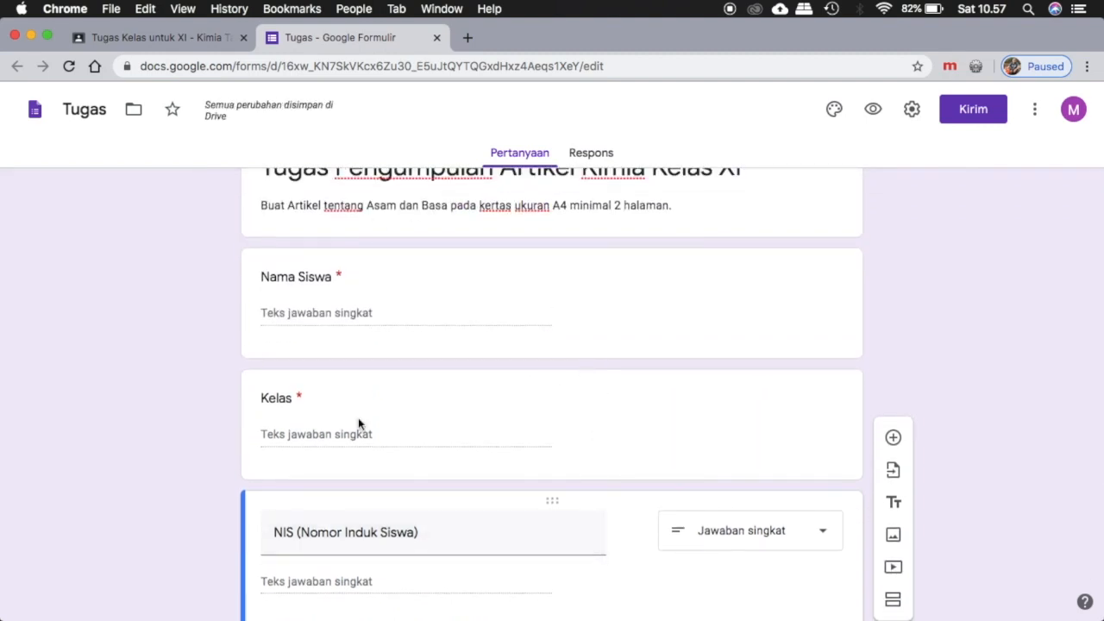
{"action": "scroll", "coordinate": [300, 312], "scroll_direction": "down", "scroll_amount": 5}
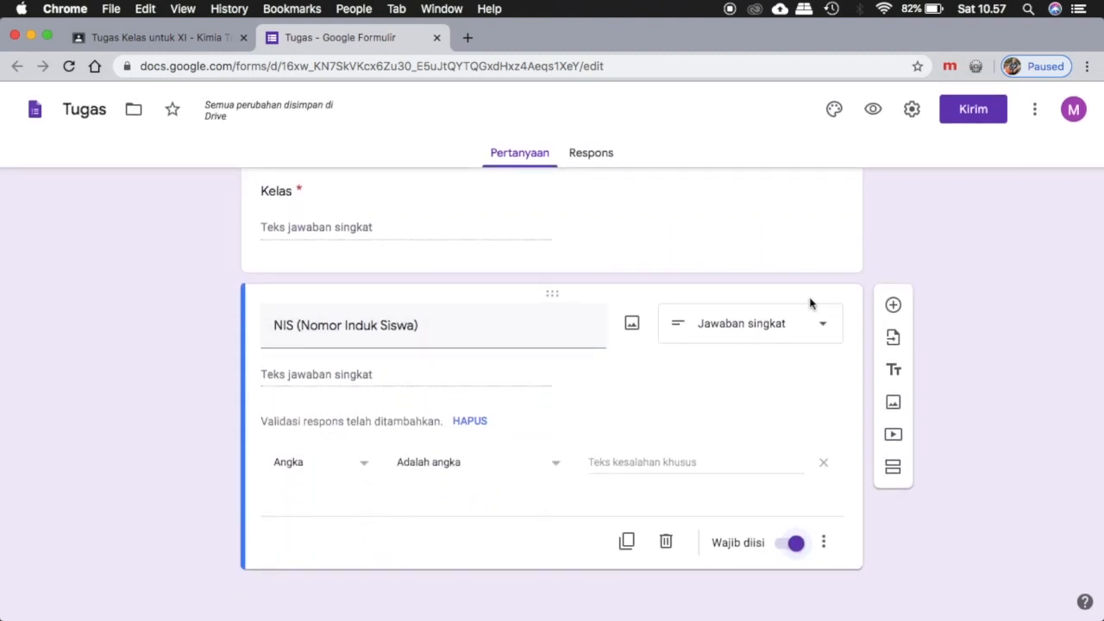
{"action": "left_click", "coordinate": [896, 305]}
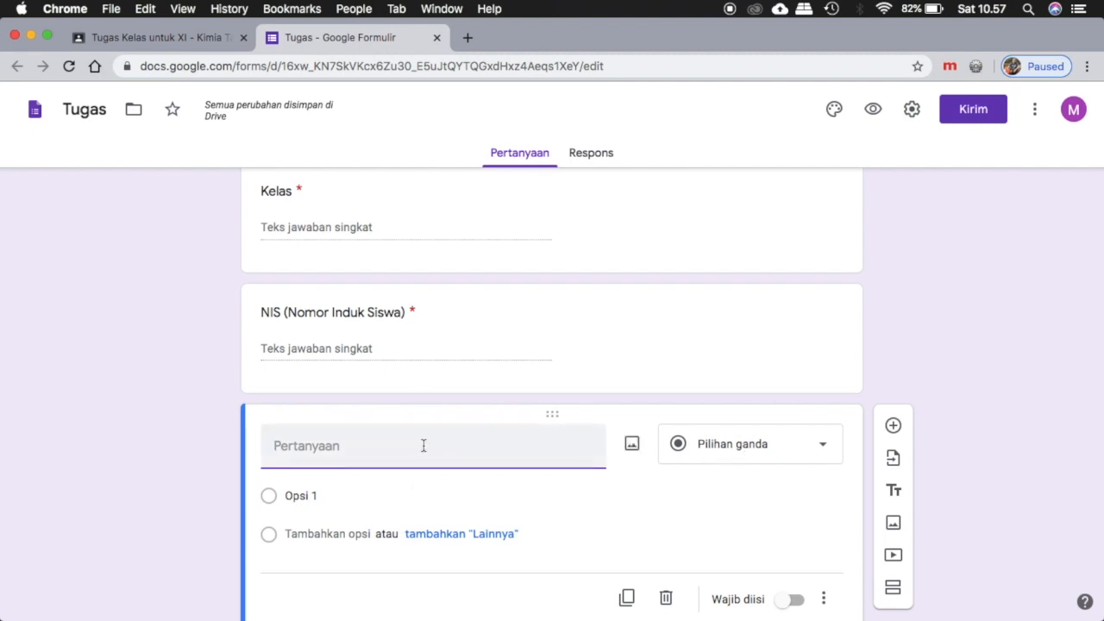
{"action": "type", "text": "Kumpulkan arti"}
{"action": "type", "text": "ke"}
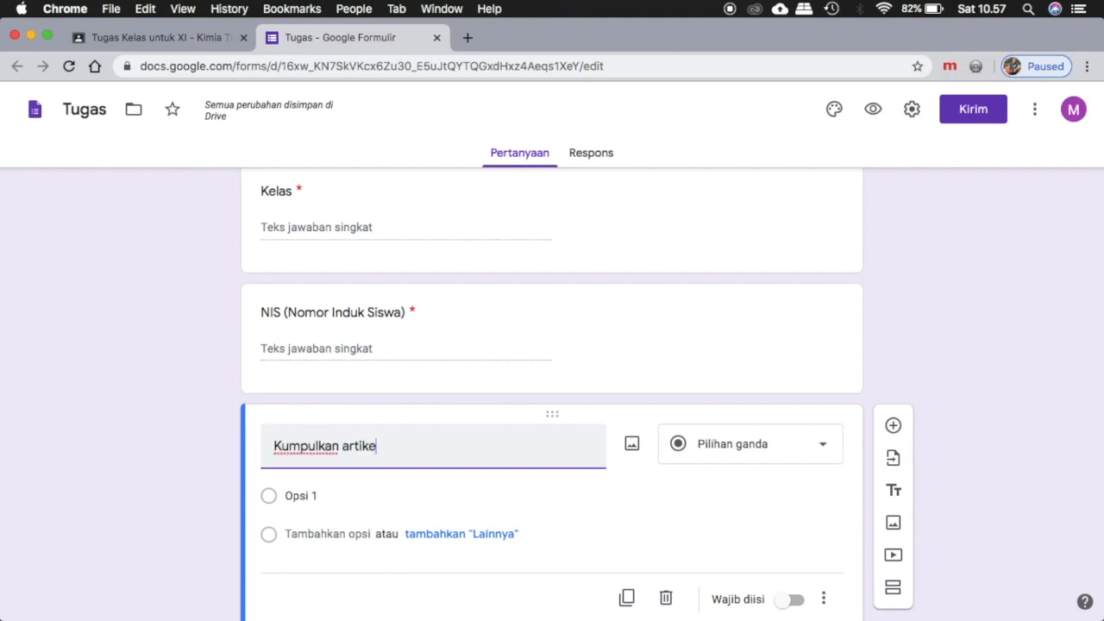
{"action": "type", "text": "l di of="}
{"action": "type", "text": "rmulir ini."}
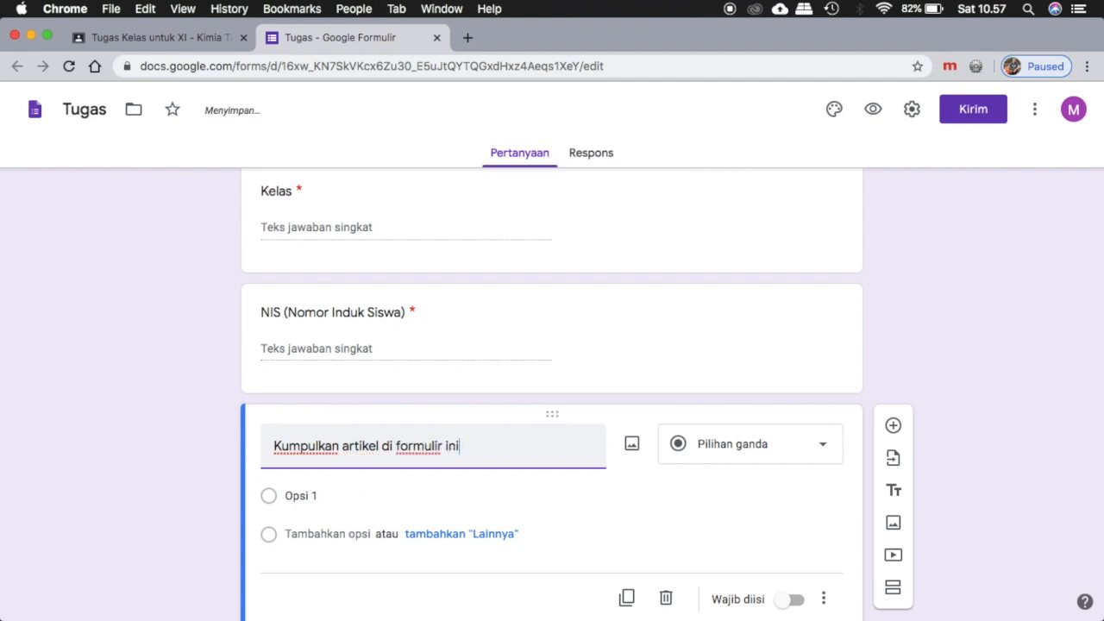
{"action": "left_click", "coordinate": [379, 446]}
{"action": "type", "text": "/ tugas"}
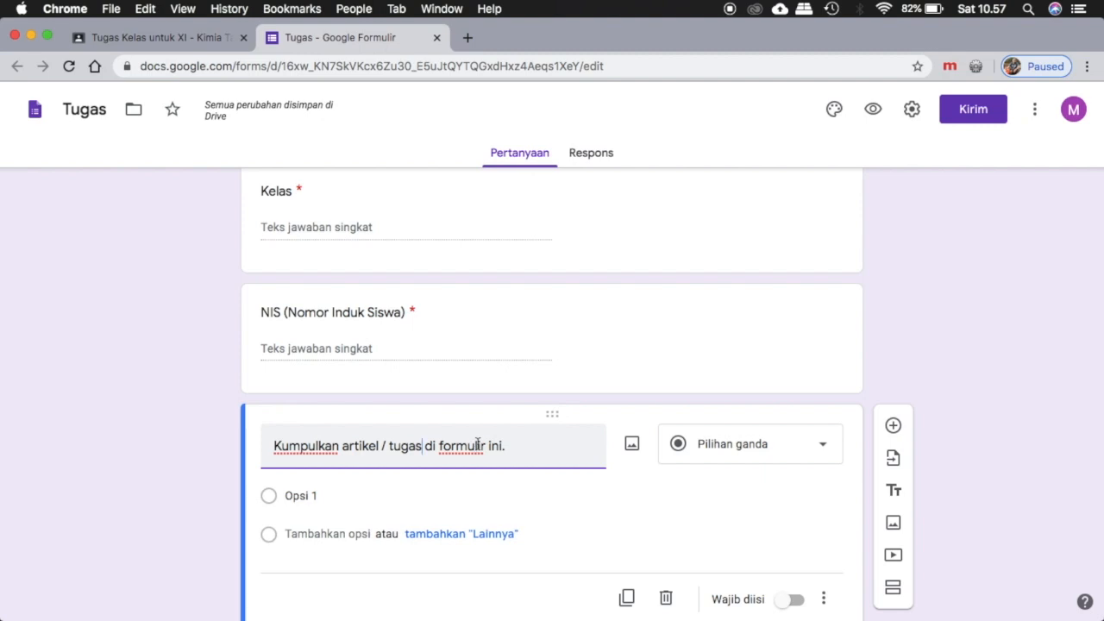
Change the article submission question's type to Upload file and allow respondents to upload files to Drive.
{"action": "left_click", "coordinate": [732, 449]}
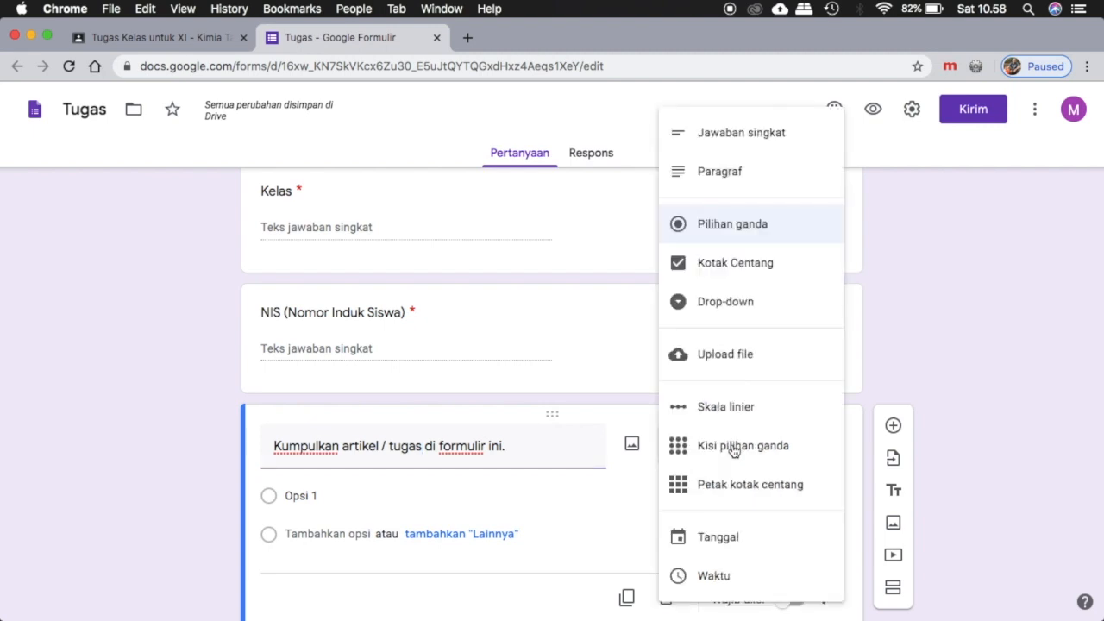
{"action": "left_click", "coordinate": [743, 358]}
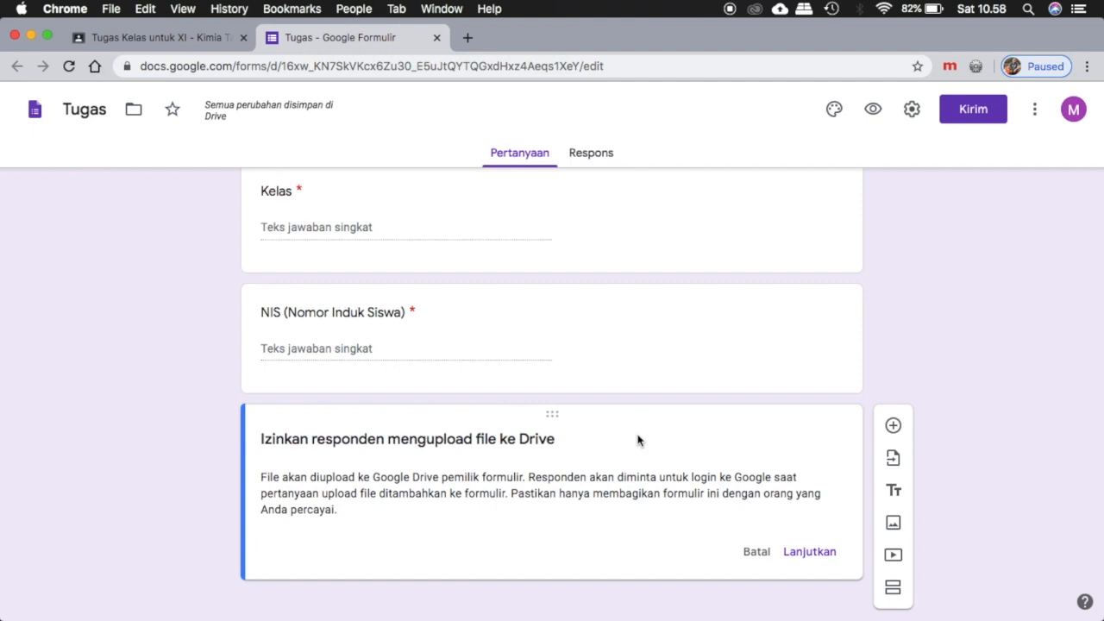
{"action": "left_click", "coordinate": [808, 551]}
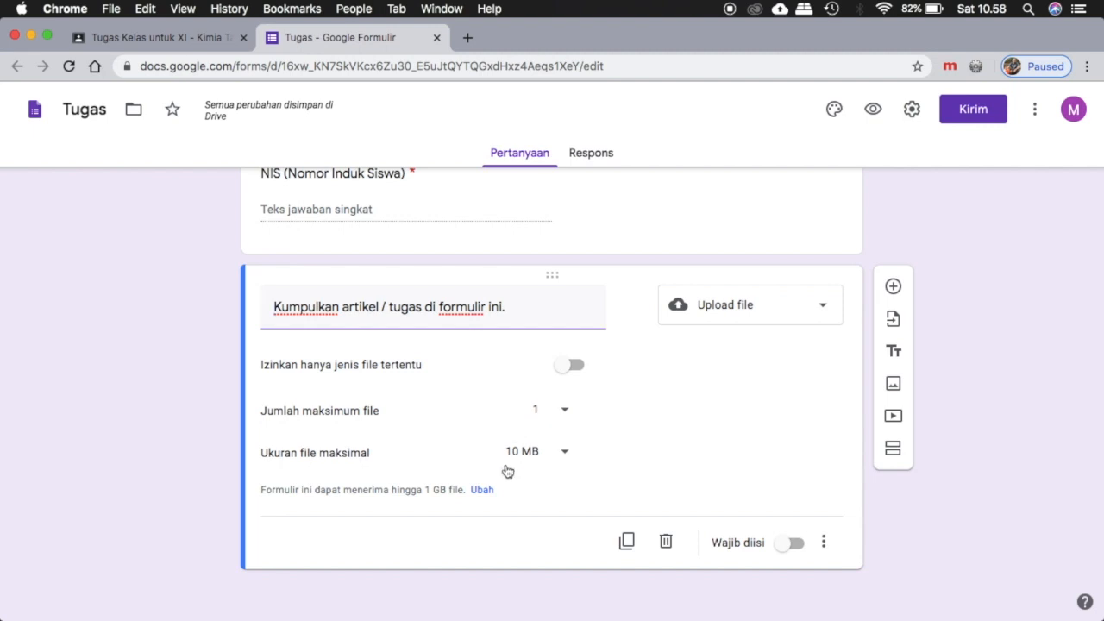
Restrict the upload question to the file types Dokumen and PDF and make it required.
{"action": "left_click", "coordinate": [565, 368]}
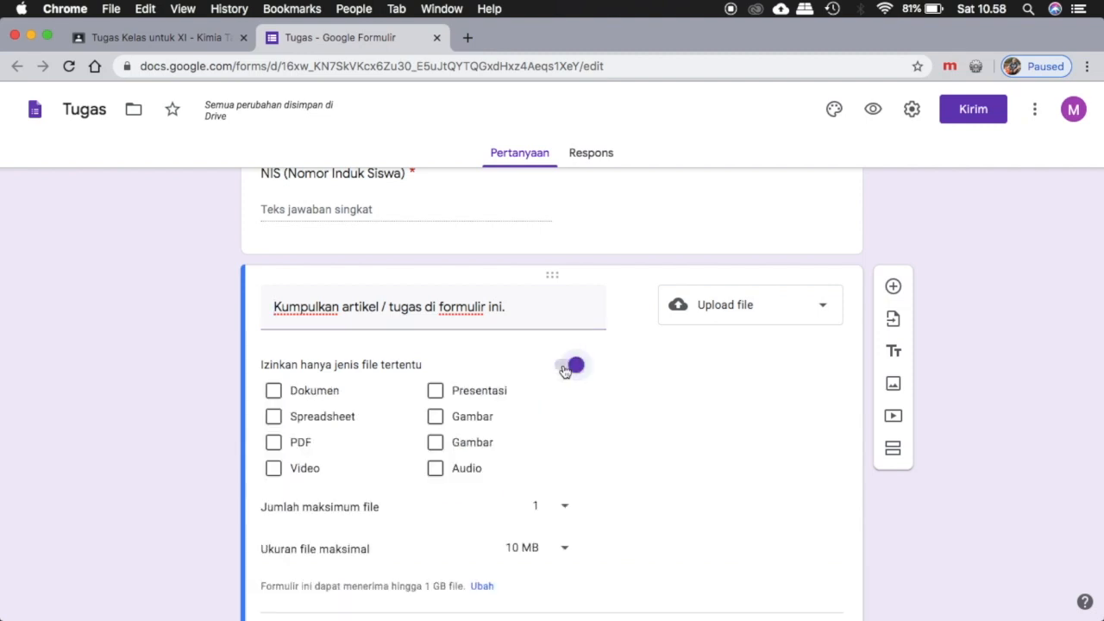
{"action": "left_click", "coordinate": [273, 392]}
{"action": "left_click", "coordinate": [274, 444]}
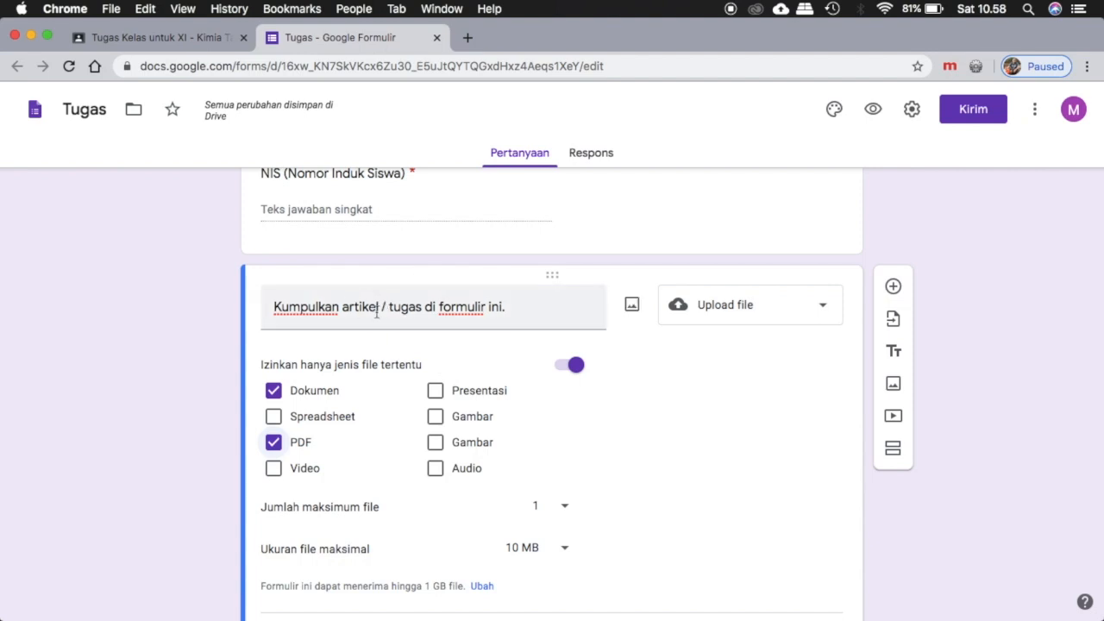
{"action": "scroll", "coordinate": [330, 442], "scroll_direction": "down", "scroll_amount": 2}
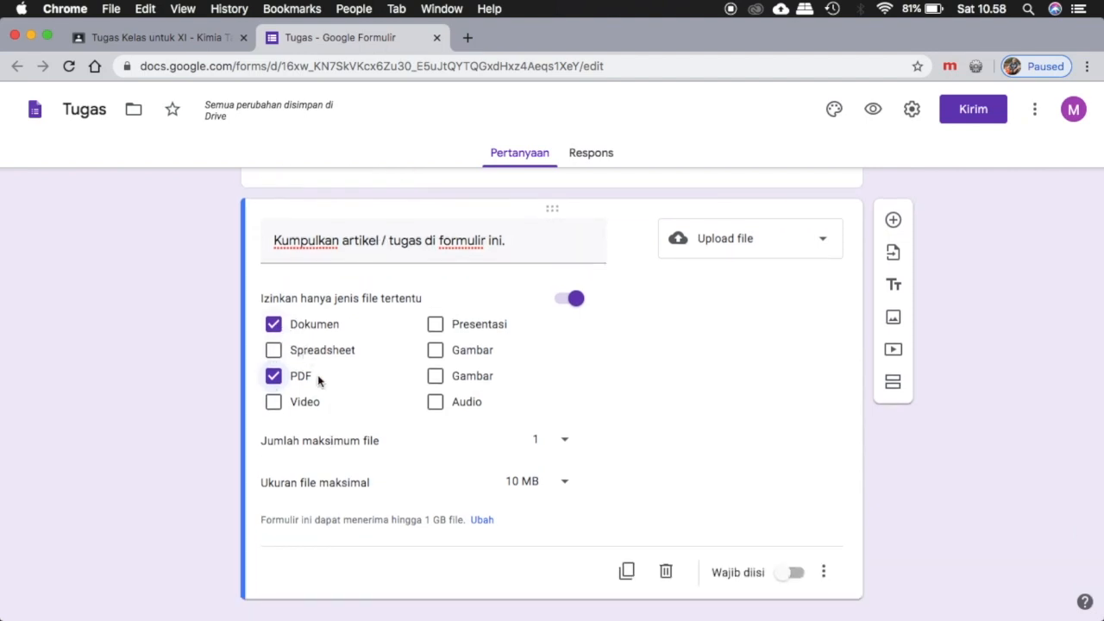
{"action": "scroll", "coordinate": [375, 402], "scroll_direction": "down", "scroll_amount": 1}
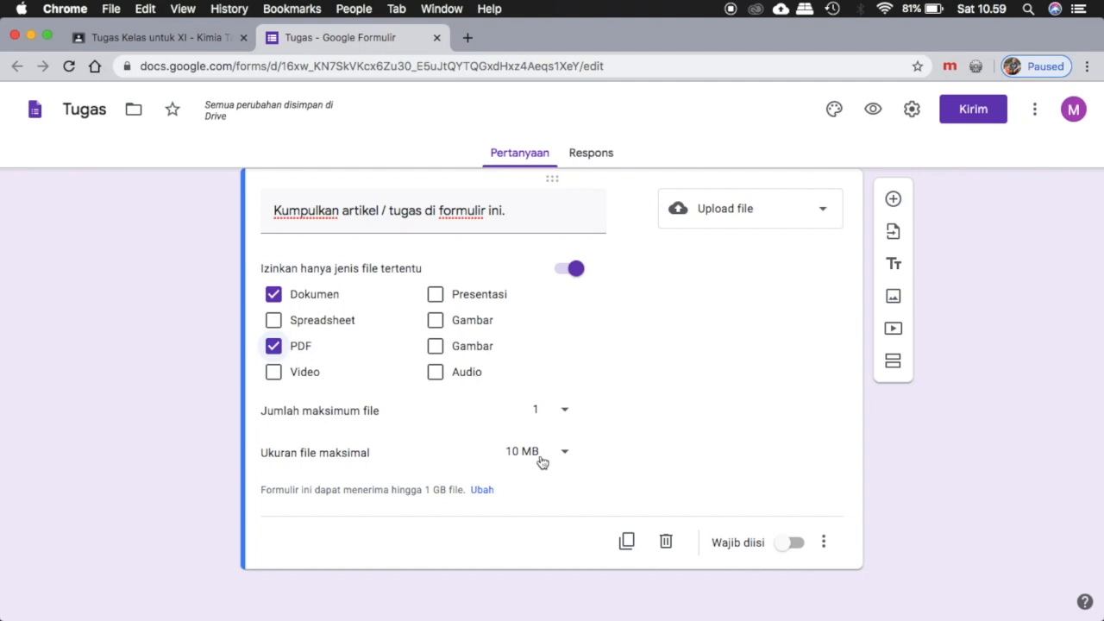
{"action": "left_click", "coordinate": [790, 543]}
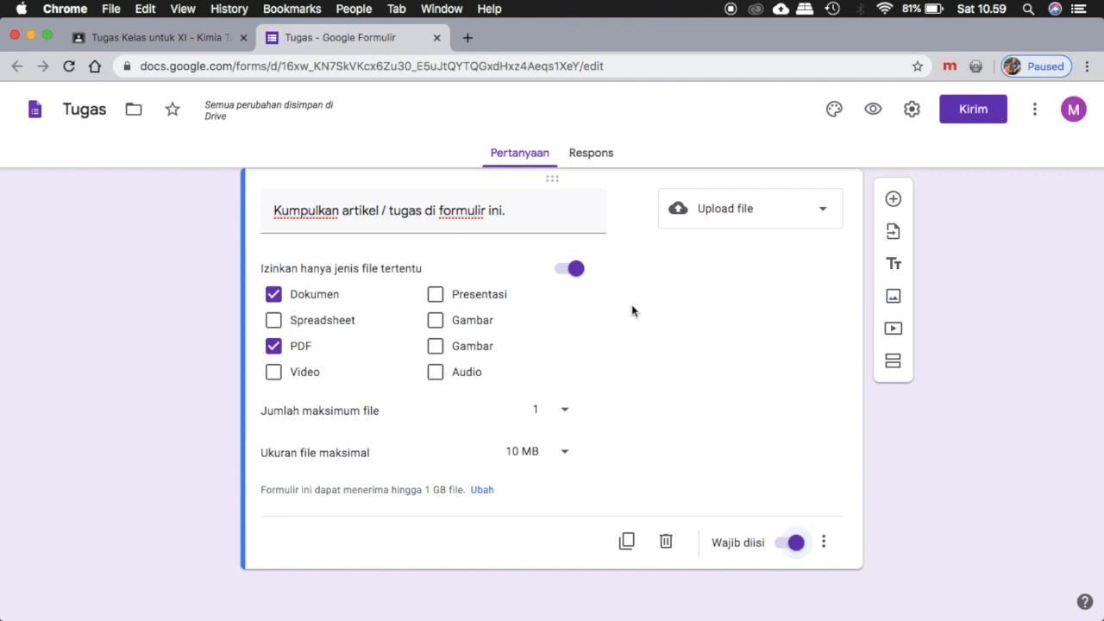
Switch to the Google Classroom assignment and set its topic to "1. Asam dan Basa".
{"action": "scroll", "coordinate": [629, 335], "scroll_direction": "up", "scroll_amount": 10}
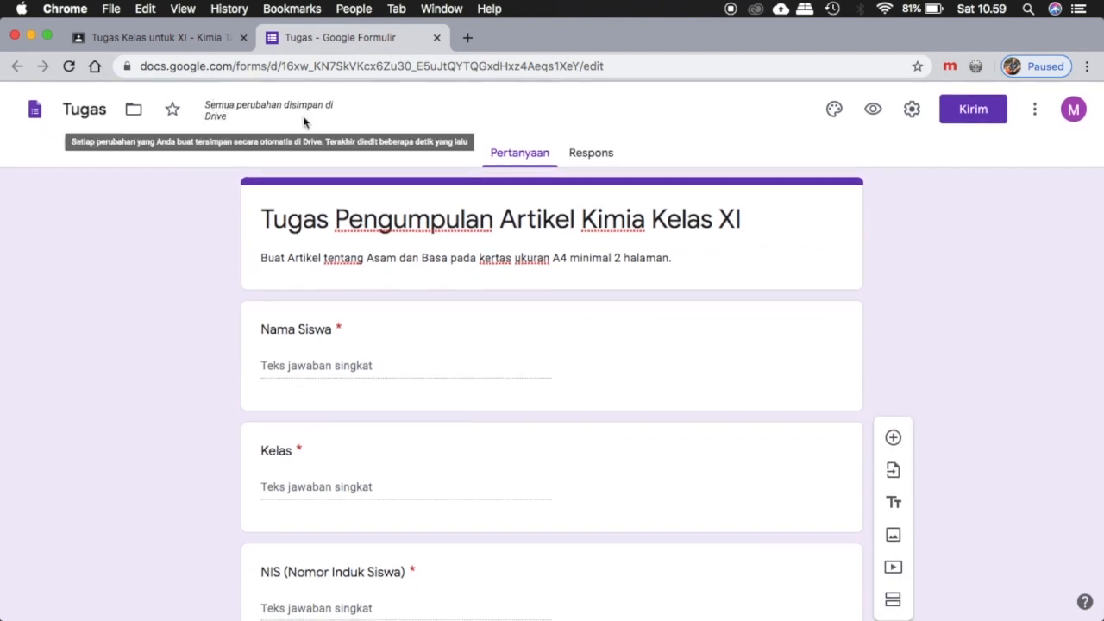
{"action": "scroll", "coordinate": [663, 311], "scroll_direction": "down", "scroll_amount": 8}
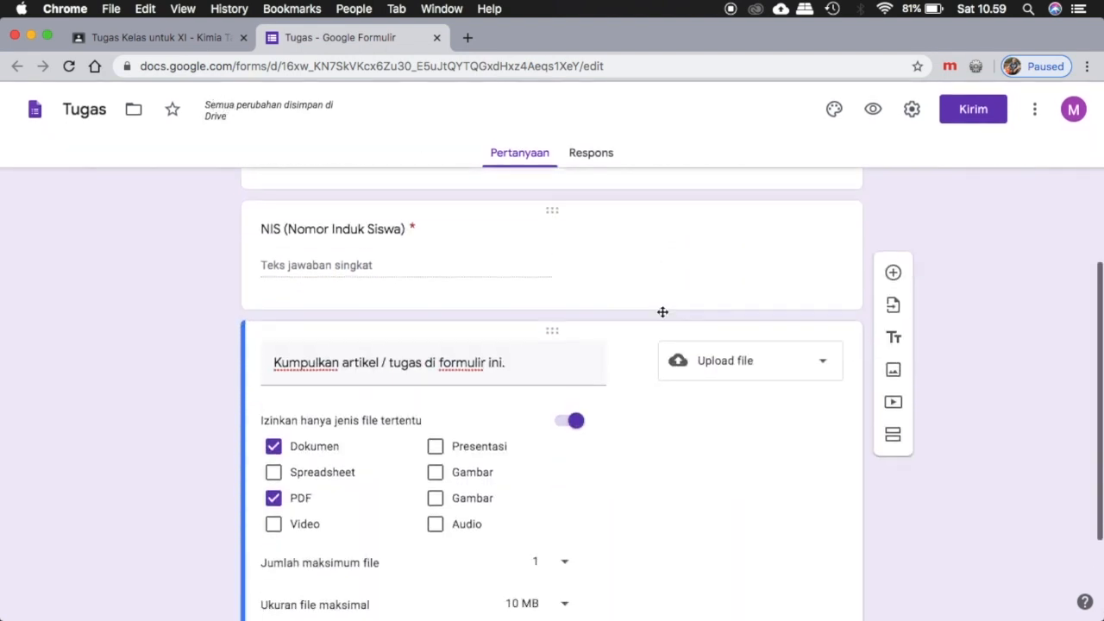
{"action": "left_click", "coordinate": [170, 37]}
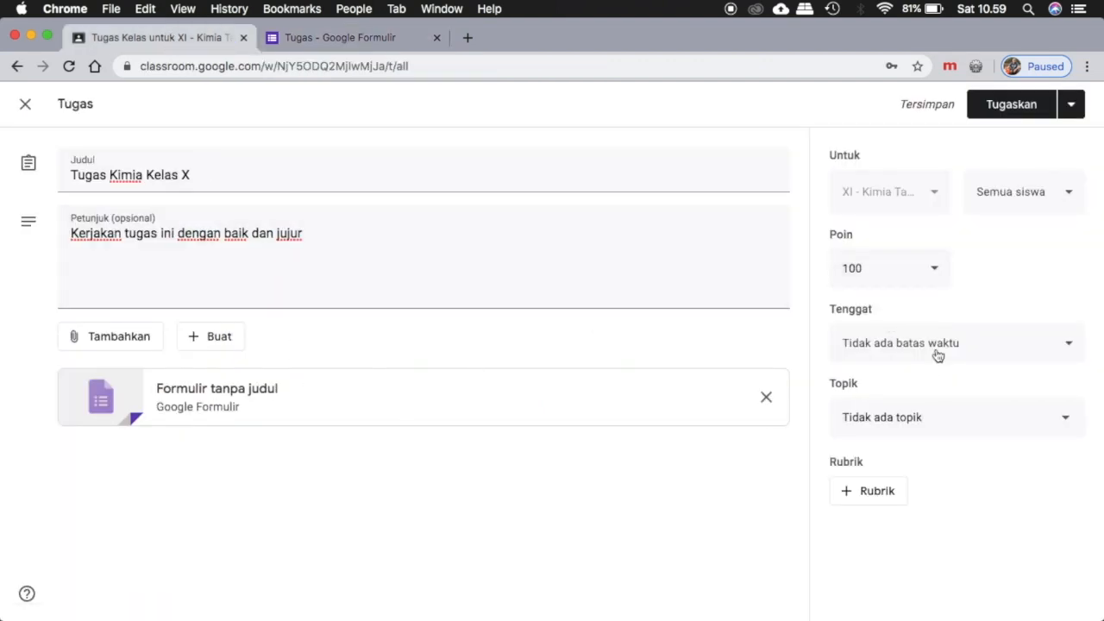
{"action": "left_click", "coordinate": [954, 423]}
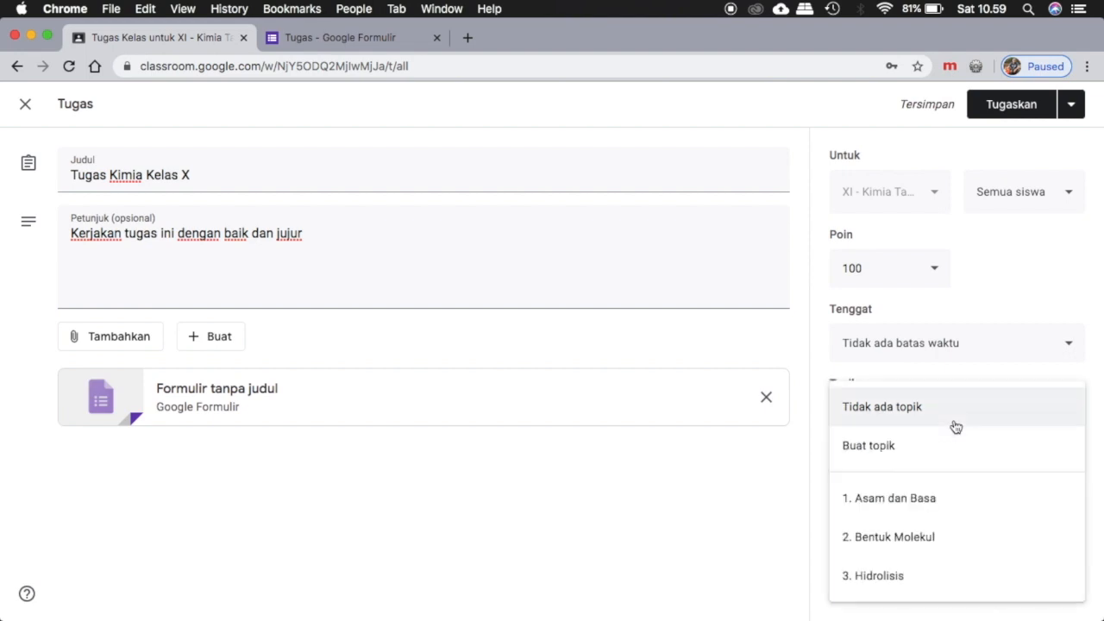
{"action": "left_click", "coordinate": [932, 502]}
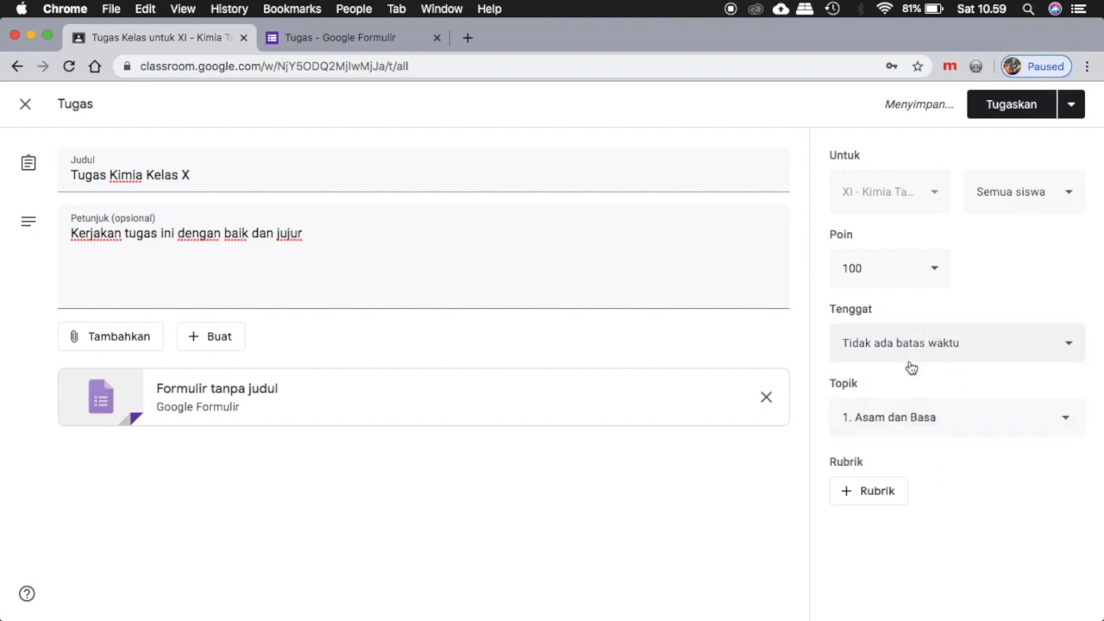
Set the assignment's deadline to 10 Apr 2020 at 22.00 and assign it to the class.
{"action": "left_click", "coordinate": [957, 345]}
{"action": "left_click", "coordinate": [952, 410]}
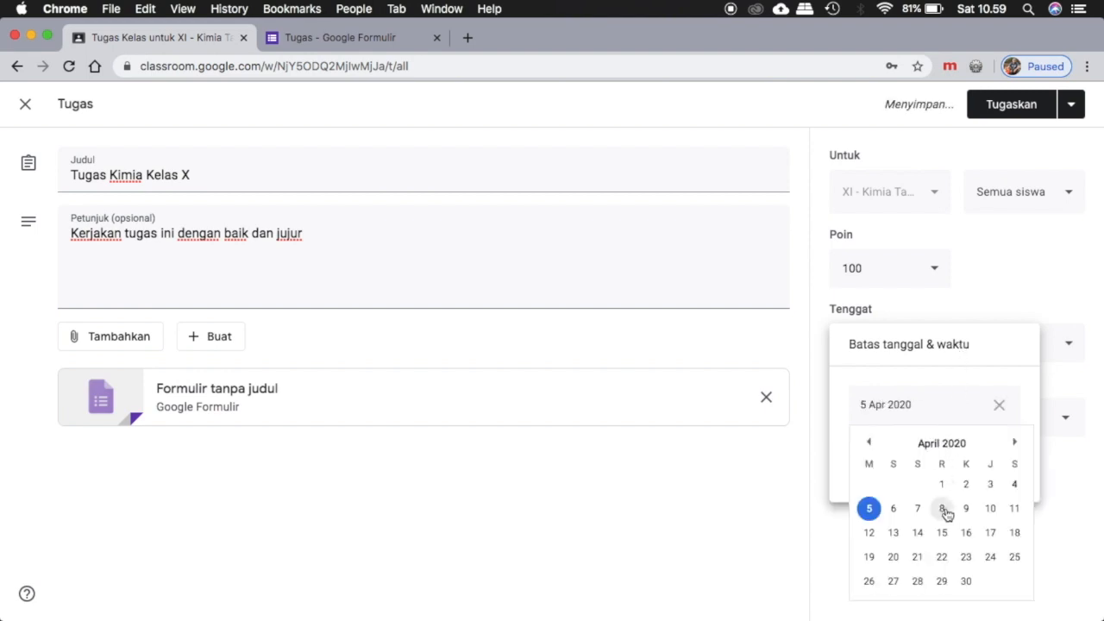
{"action": "left_click", "coordinate": [992, 509]}
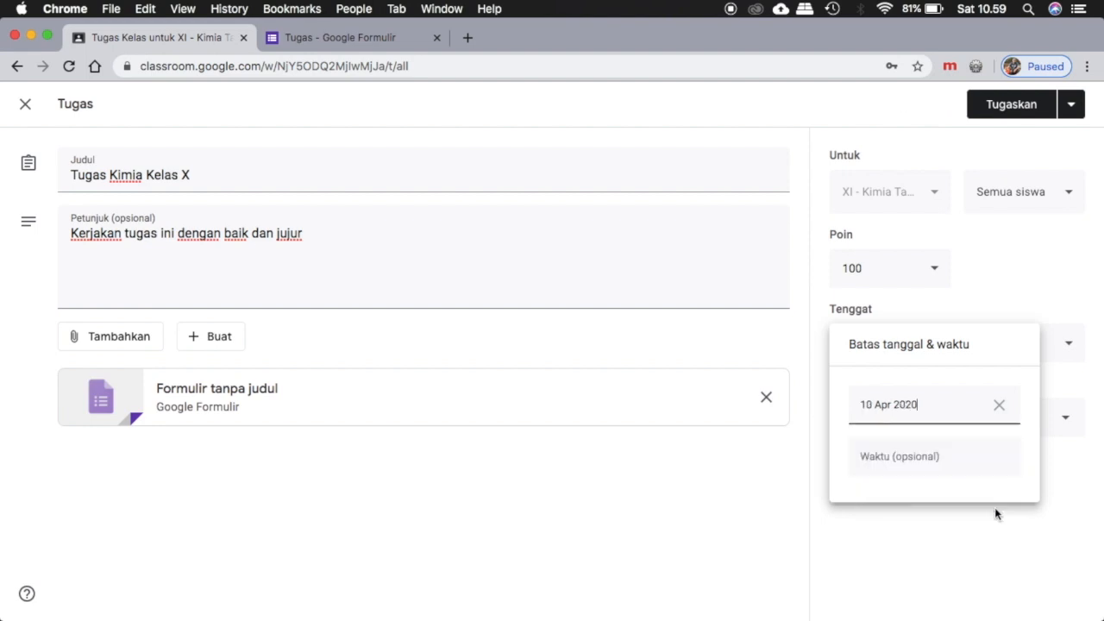
{"action": "left_click", "coordinate": [899, 461]}
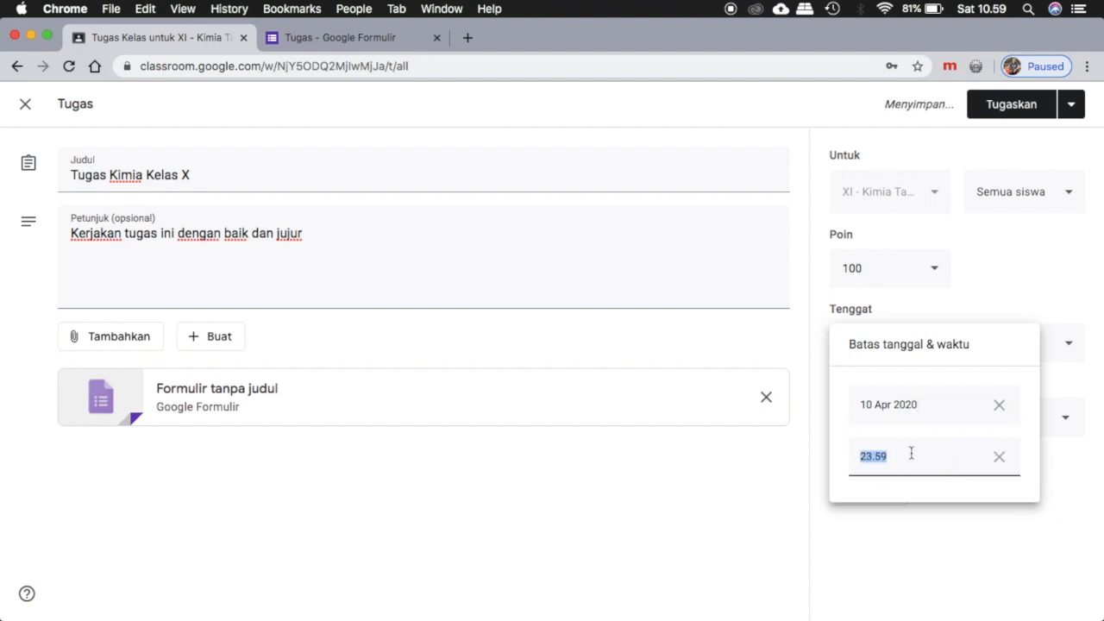
{"action": "key", "text": "Left"}
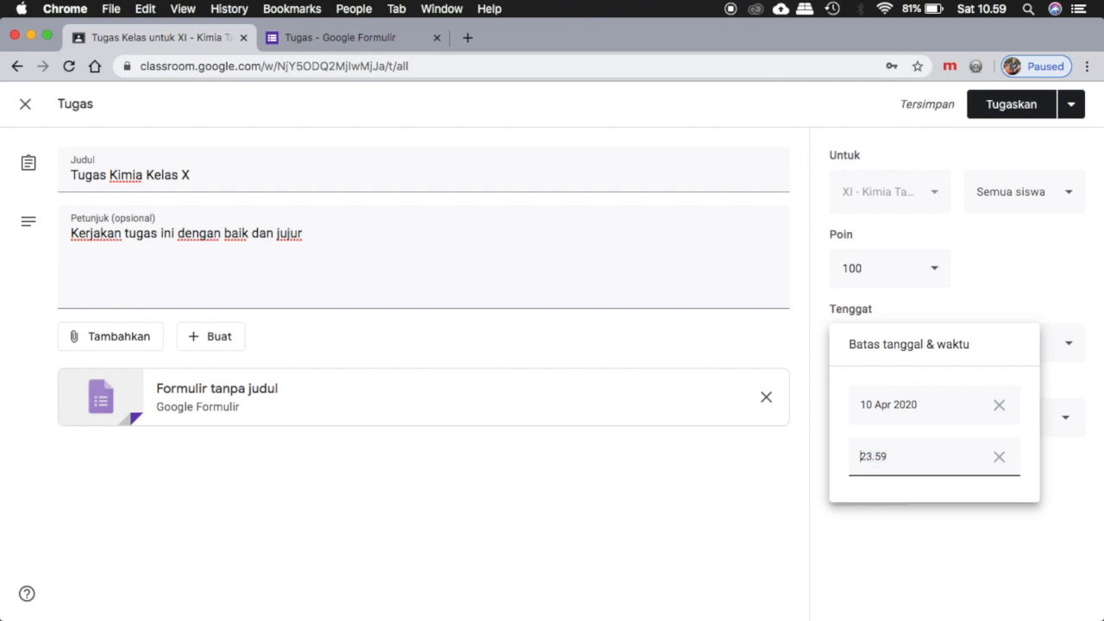
{"action": "key", "text": "BackSpace"}
{"action": "type", "text": "22.00"}
{"action": "left_click", "coordinate": [779, 520]}
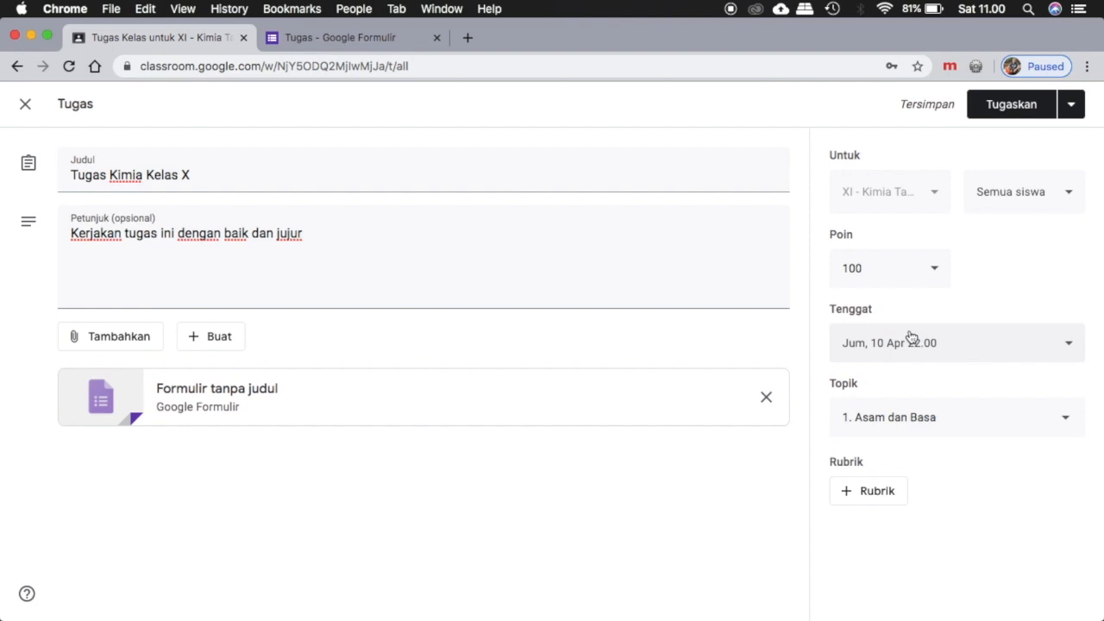
{"action": "left_click", "coordinate": [1011, 110]}
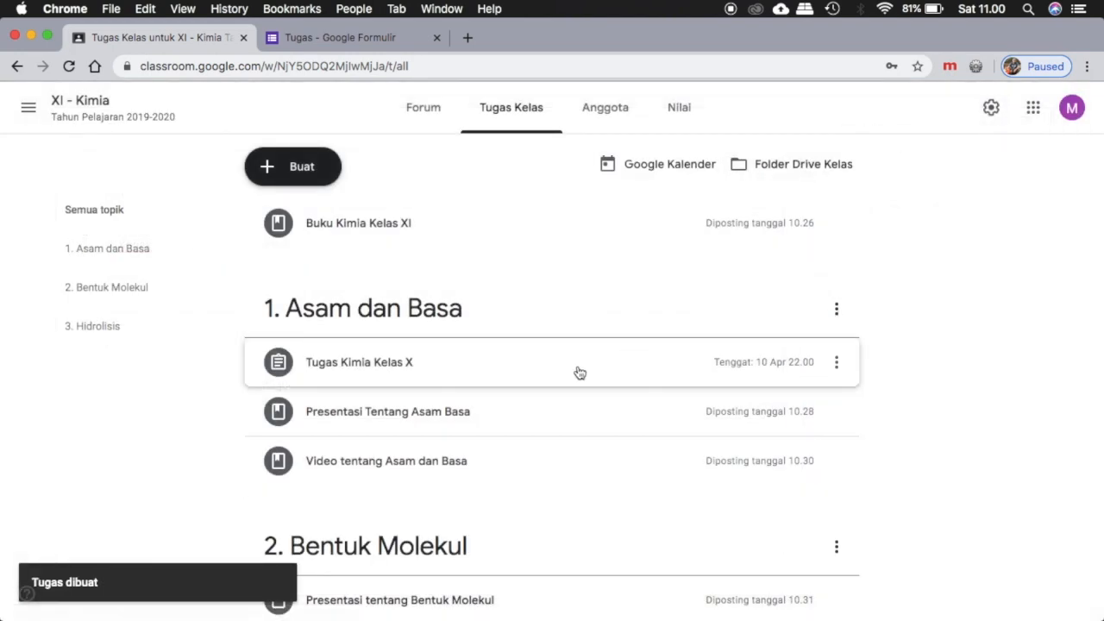
Expand "Tugas Kimia Kelas X" under the Asam dan Basa topic and open its student work page.
{"action": "scroll", "coordinate": [576, 372], "scroll_direction": "down", "scroll_amount": 3}
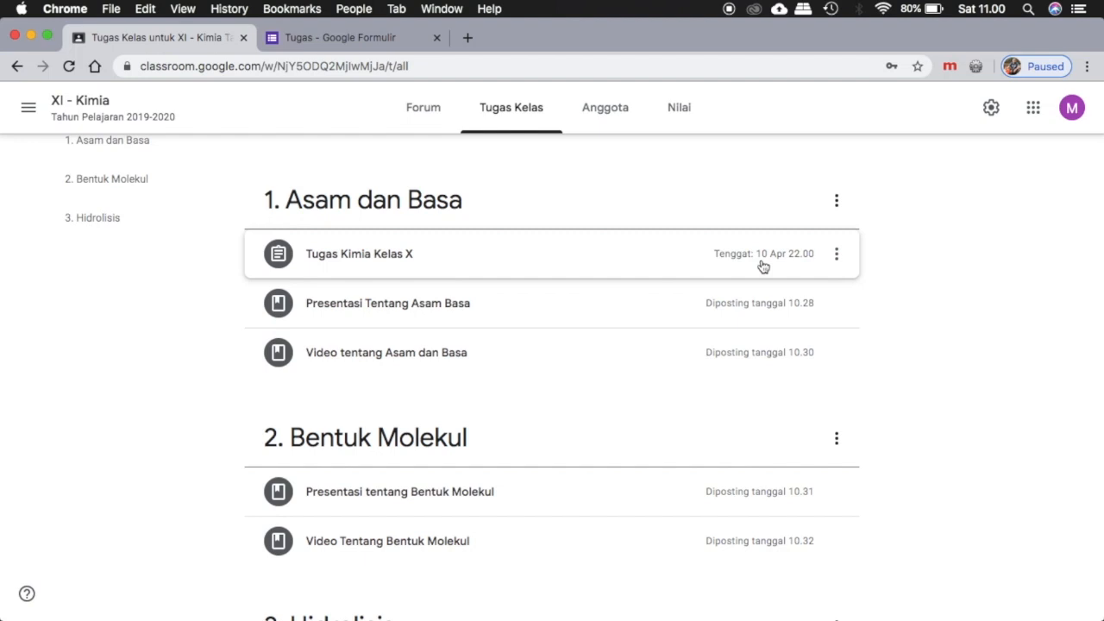
{"action": "left_click", "coordinate": [559, 251]}
{"action": "scroll", "coordinate": [470, 336], "scroll_direction": "down", "scroll_amount": 1}
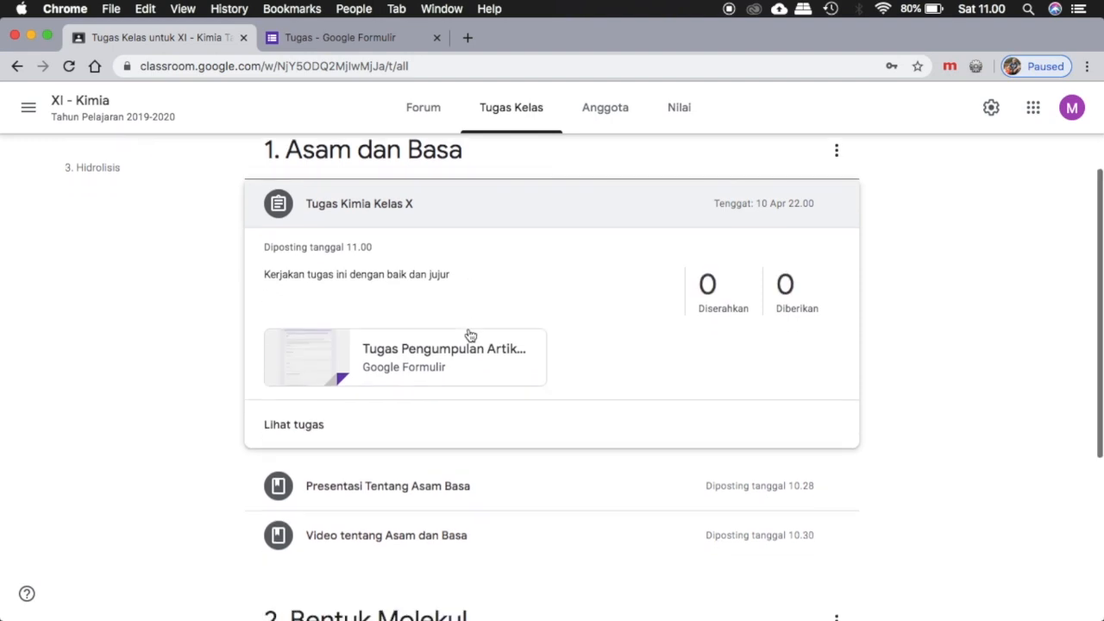
{"action": "left_click", "coordinate": [297, 427]}
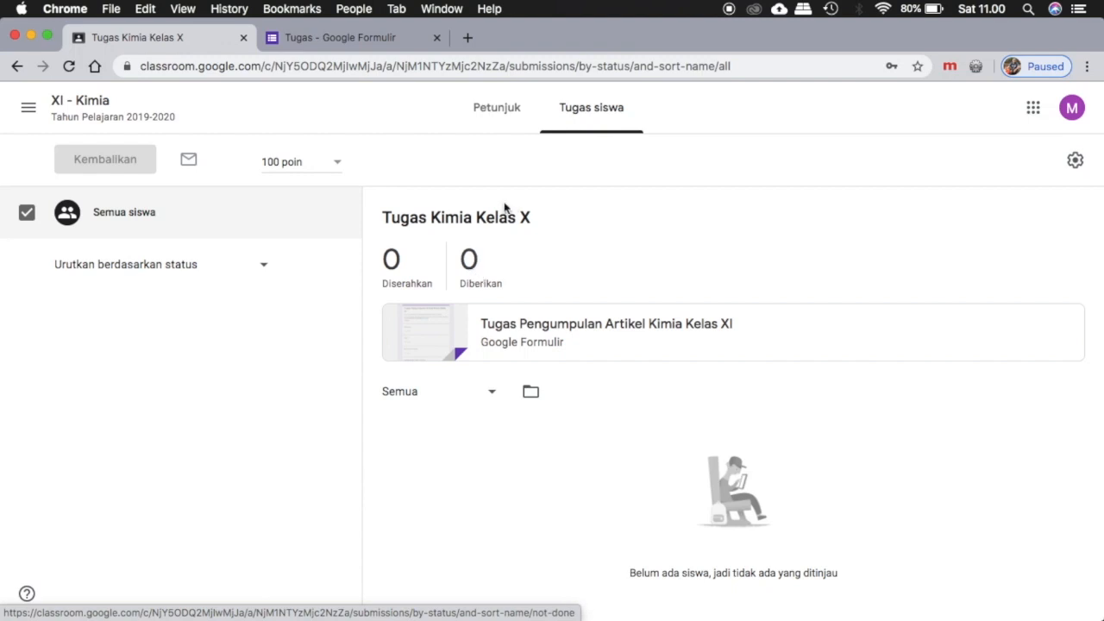
Go back to the XI - Kimia class and view the posted assignment in its classwork list.
{"action": "left_click", "coordinate": [97, 105]}
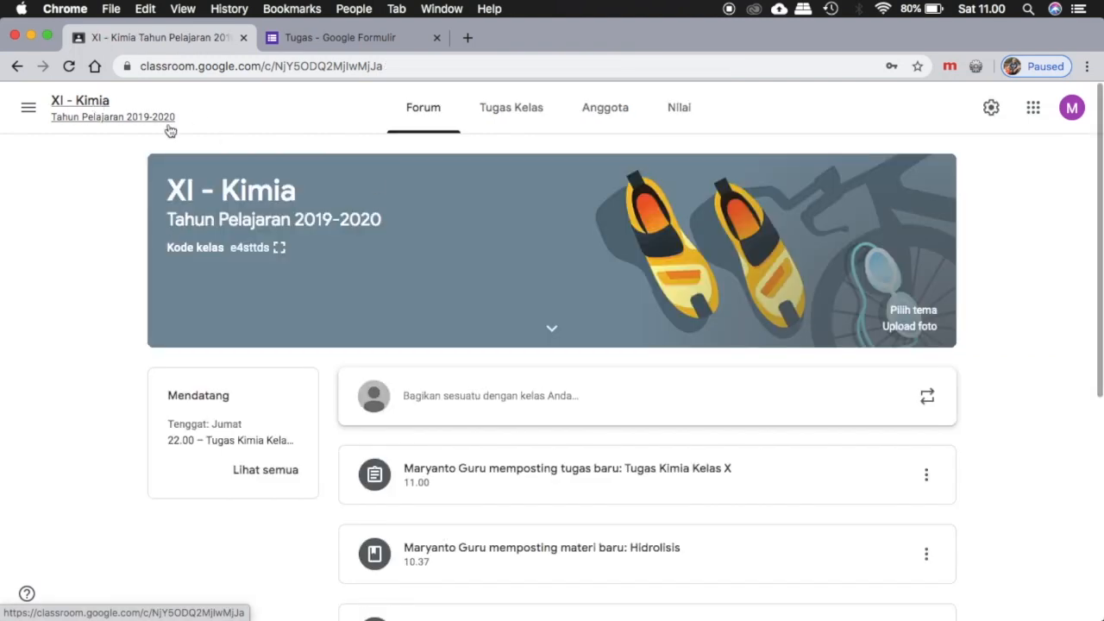
{"action": "left_click", "coordinate": [489, 115]}
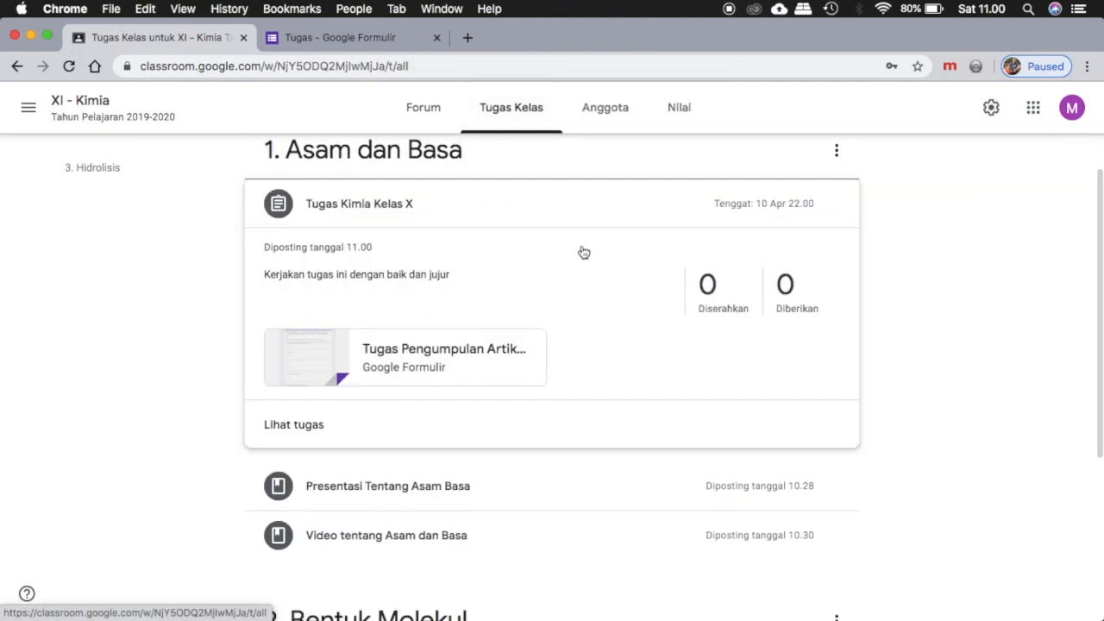
{"action": "scroll", "coordinate": [524, 198], "scroll_direction": "down", "scroll_amount": 5}
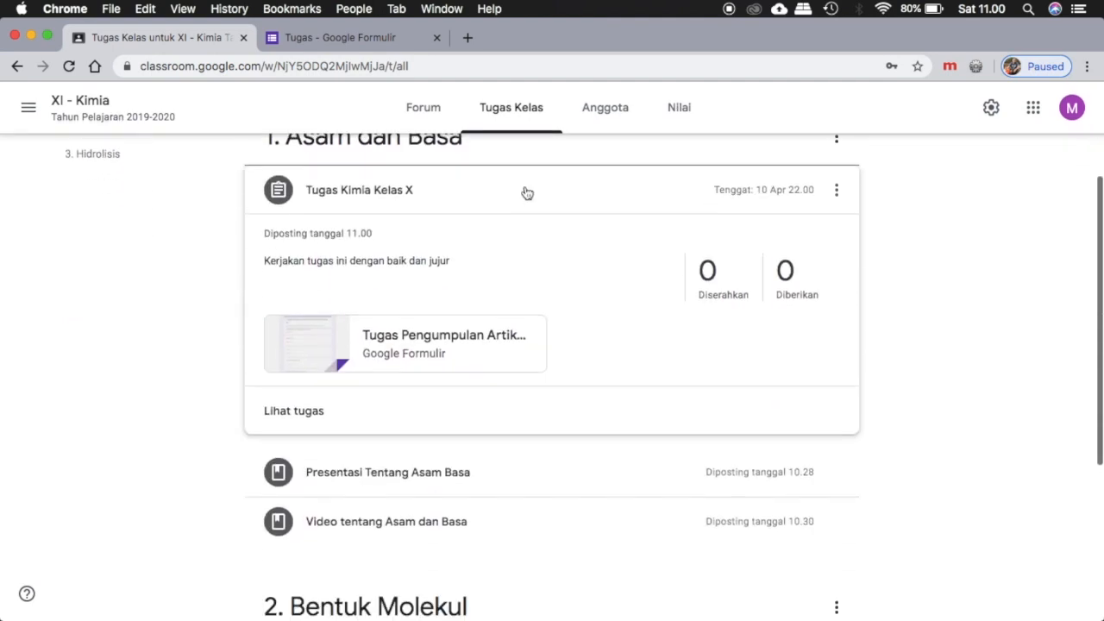
Review the classwork list, open the XI - Kimia class forum and look through its posted assignment and materials.
{"action": "scroll", "coordinate": [530, 304], "scroll_direction": "down", "scroll_amount": 2}
{"action": "scroll", "coordinate": [530, 304], "scroll_direction": "up", "scroll_amount": 5}
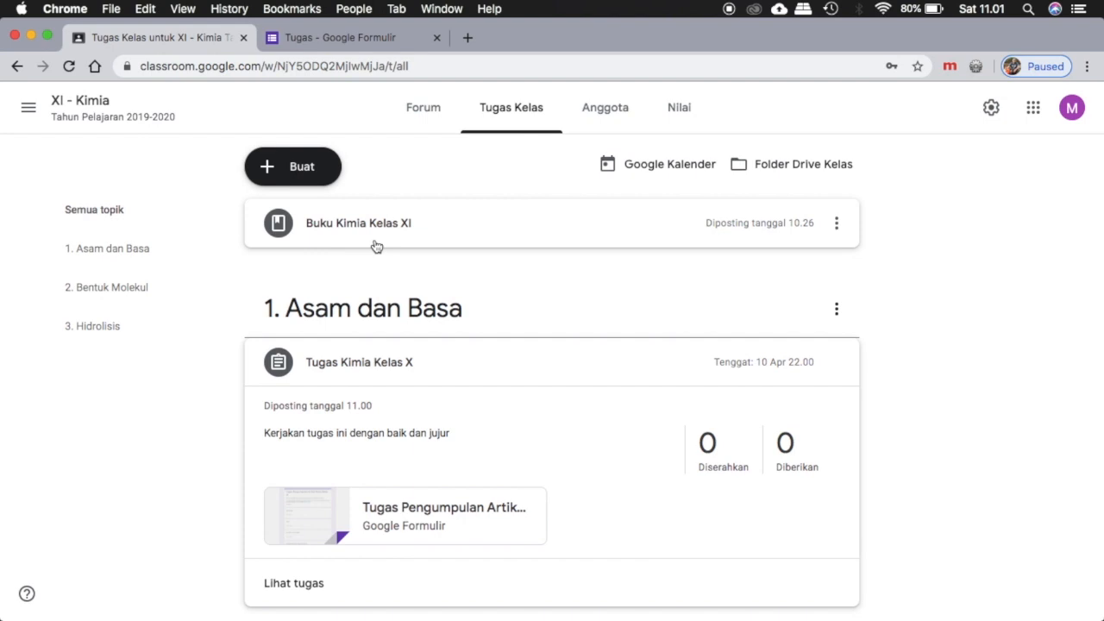
{"action": "left_click", "coordinate": [414, 111]}
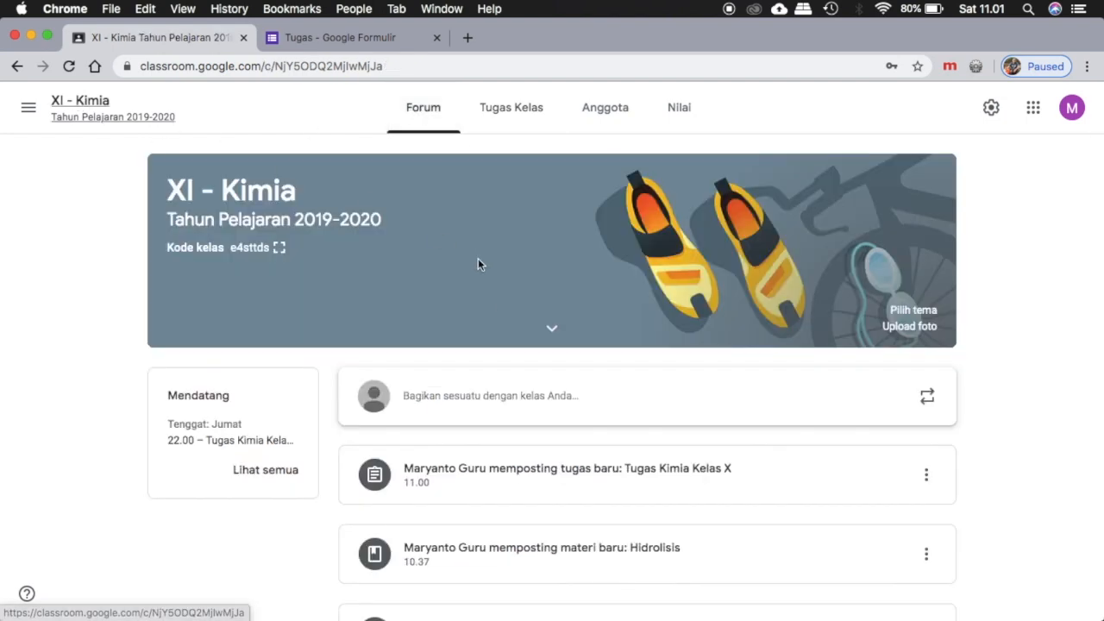
{"action": "scroll", "coordinate": [604, 348], "scroll_direction": "down", "scroll_amount": 4}
{"action": "scroll", "coordinate": [475, 420], "scroll_direction": "down", "scroll_amount": 6}
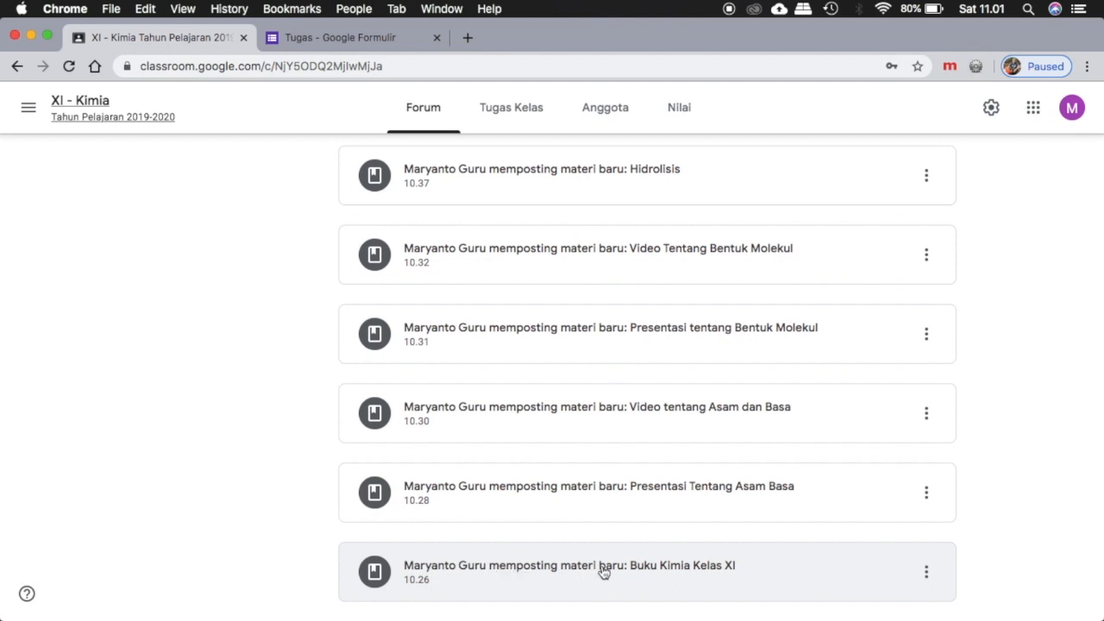
{"action": "scroll", "coordinate": [586, 396], "scroll_direction": "up", "scroll_amount": 7}
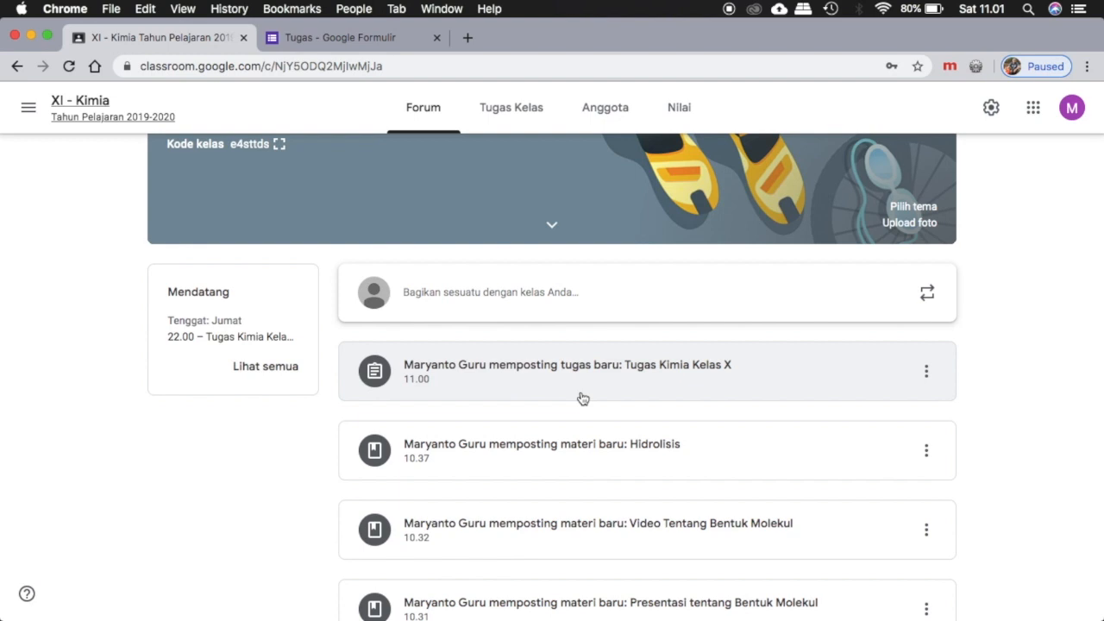
{"action": "scroll", "coordinate": [526, 458], "scroll_direction": "down", "scroll_amount": 4}
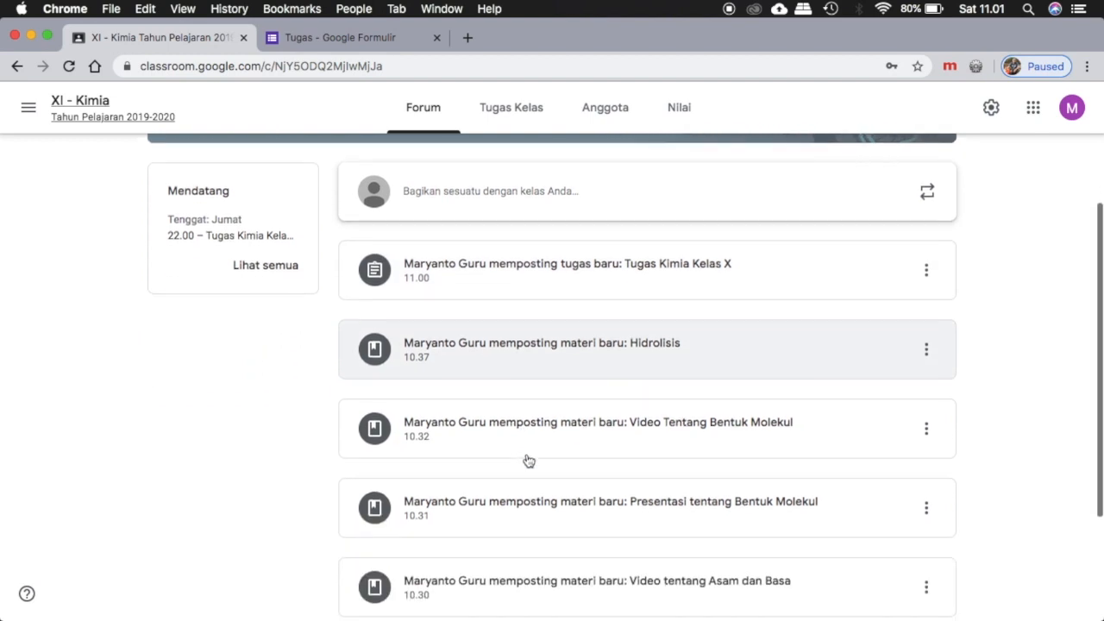
{"action": "scroll", "coordinate": [528, 461], "scroll_direction": "up", "scroll_amount": 5}
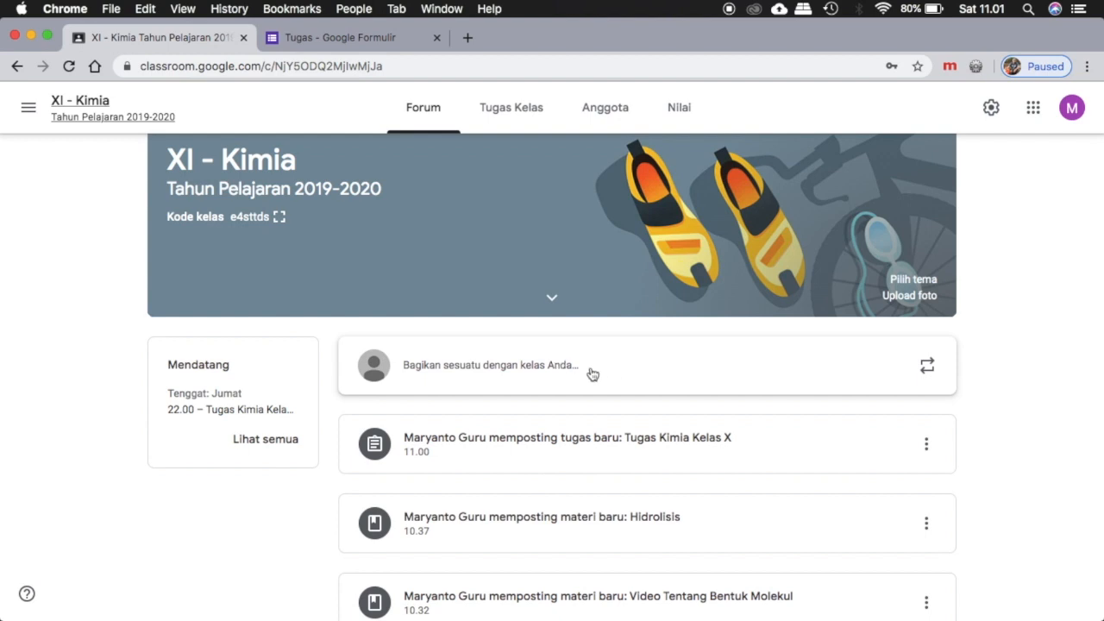
Post the announcement "Kerjakan segera Tugas Membuat Artikel tentang Asam dan Basa.." to all students in the class forum.
{"action": "left_click", "coordinate": [542, 367]}
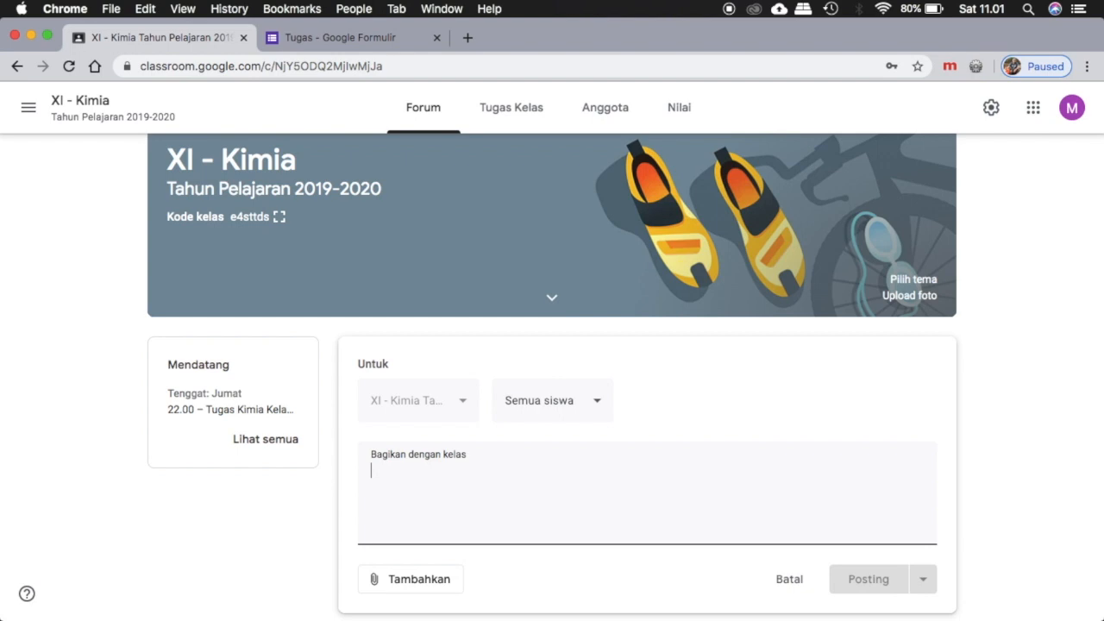
{"action": "type", "text": "Kerjakan se"}
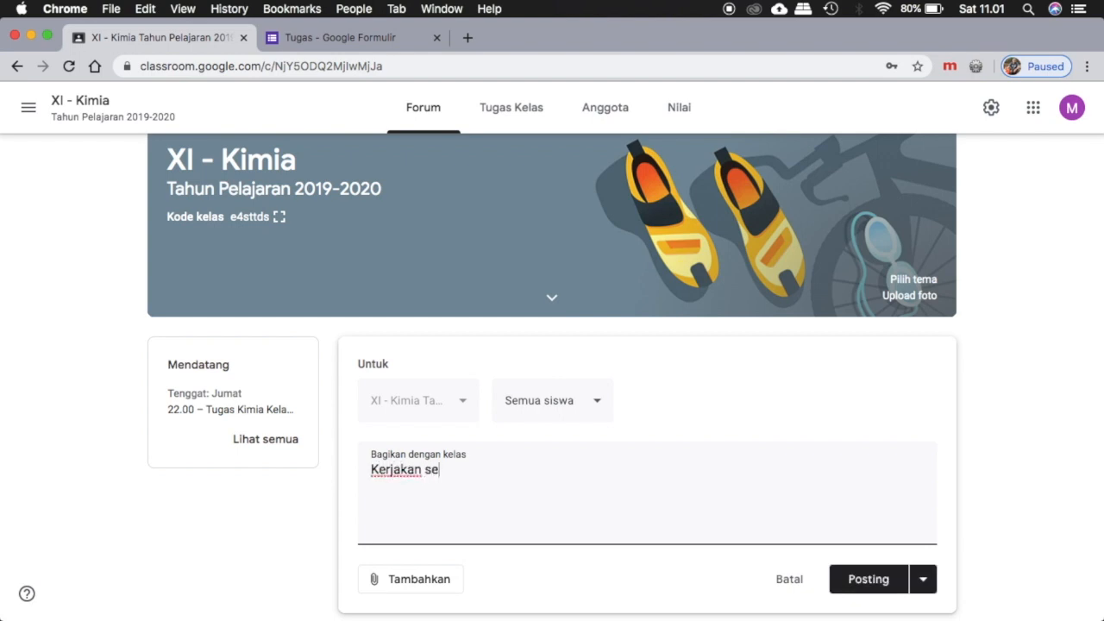
{"action": "type", "text": "gera Tugas Memb"}
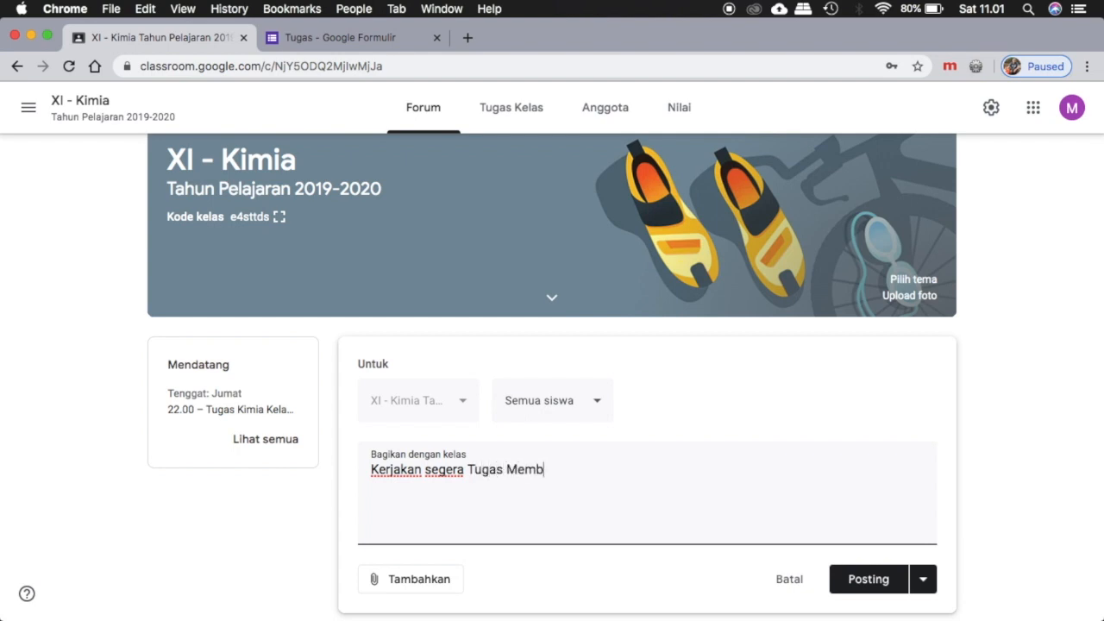
{"action": "type", "text": "uat Artikel "}
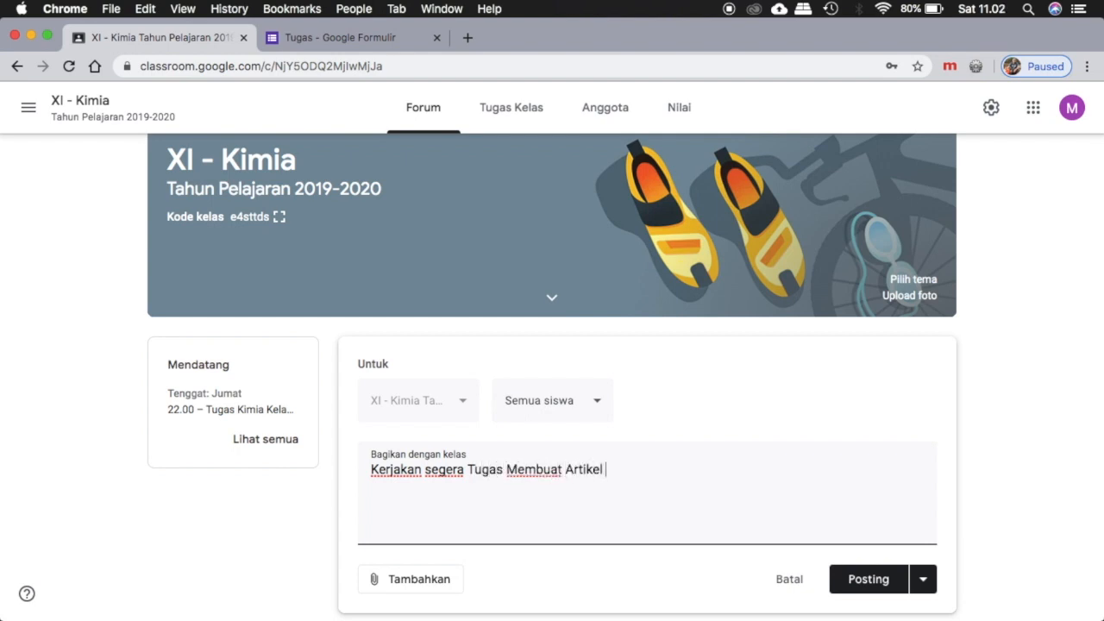
{"action": "type", "text": "tentang Asam dan Basa"}
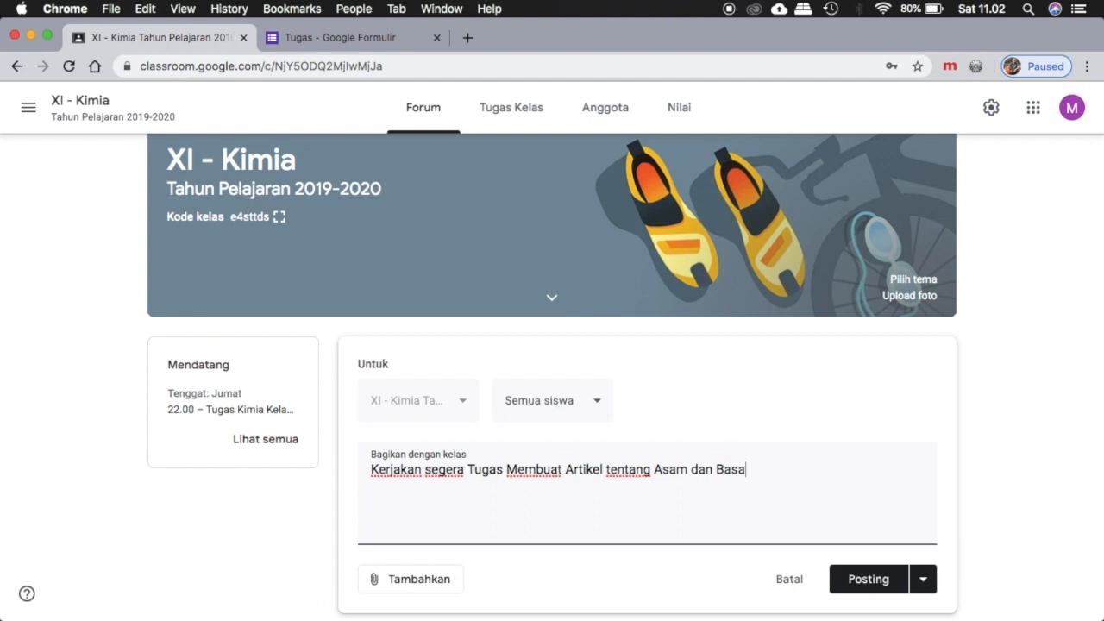
{"action": "type", "text": ".."}
{"action": "scroll", "coordinate": [715, 458], "scroll_direction": "down", "scroll_amount": 1}
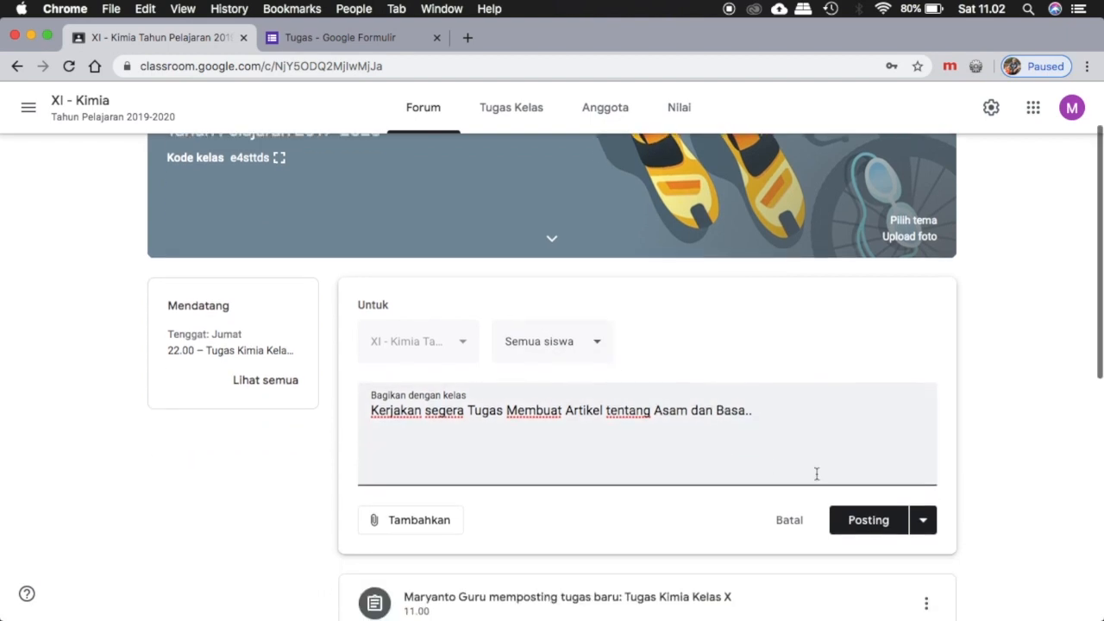
{"action": "left_click", "coordinate": [869, 524]}
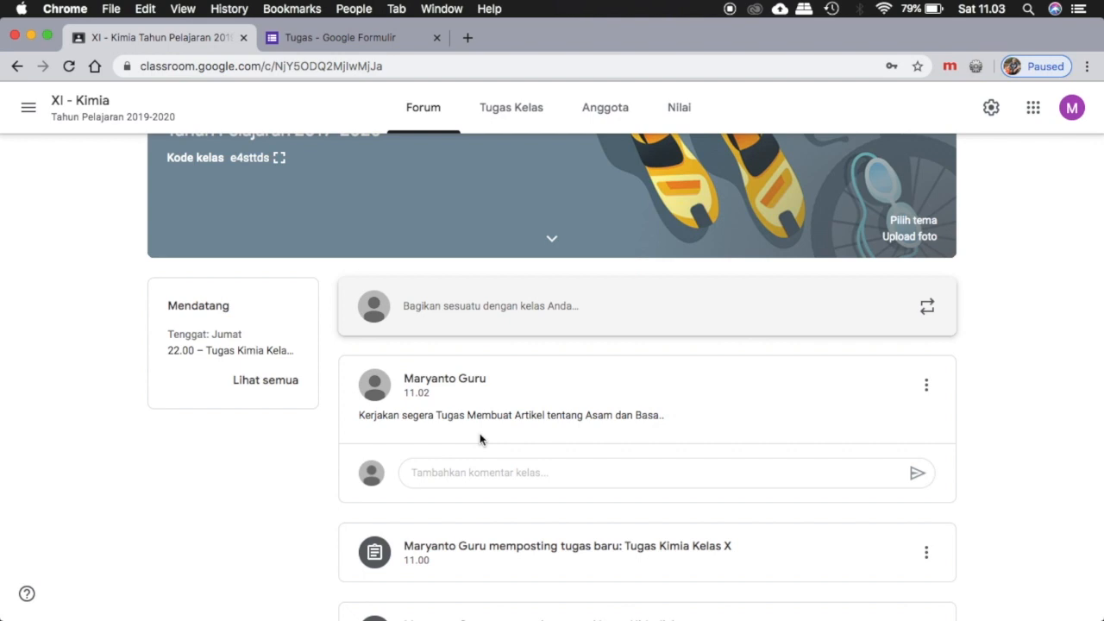
{"action": "left_click", "coordinate": [730, 10]}
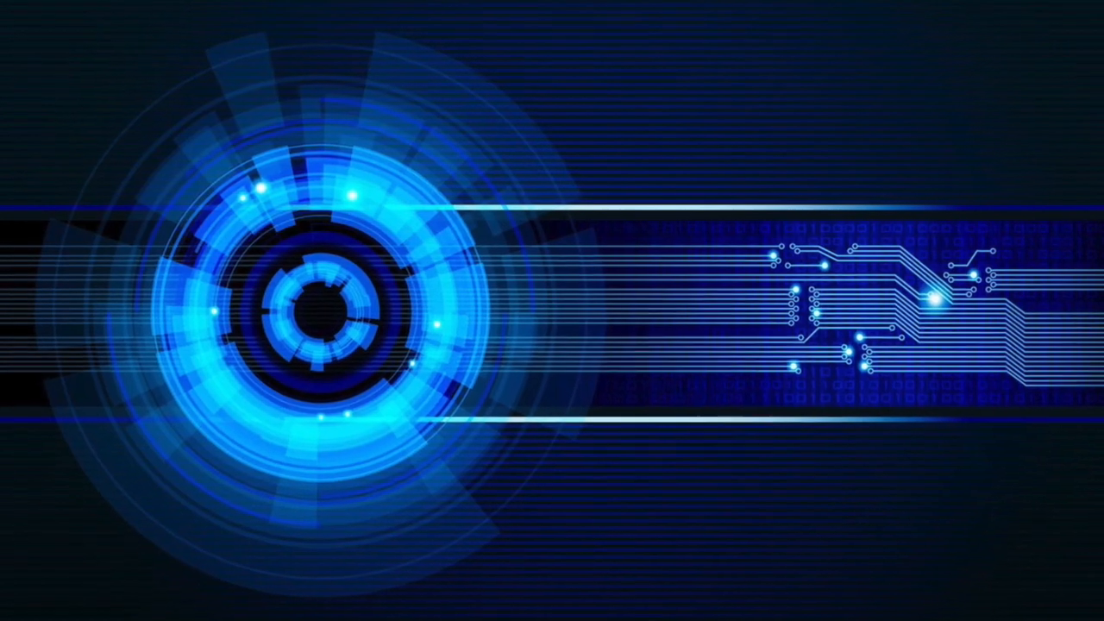